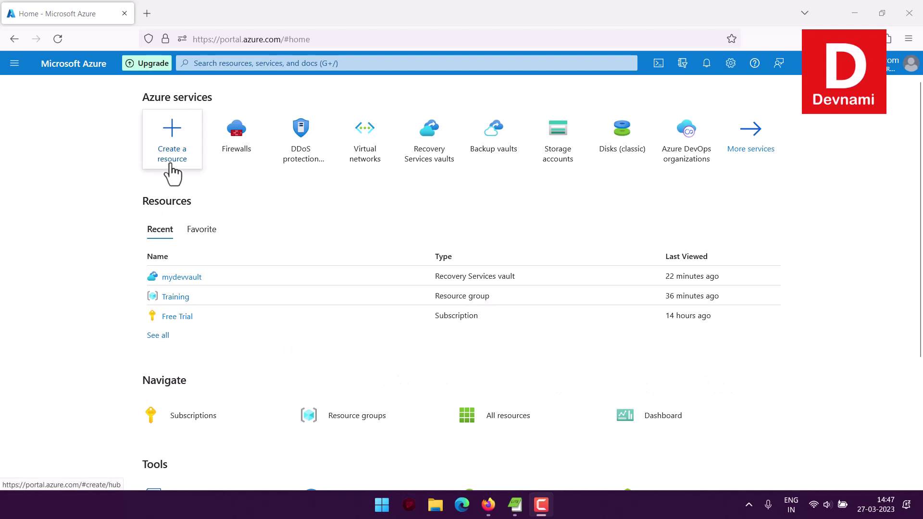
Open the Firewalls service from the Networking category of all services
{"action": "left_click", "coordinate": [14, 63]}
{"action": "left_click", "coordinate": [53, 144]}
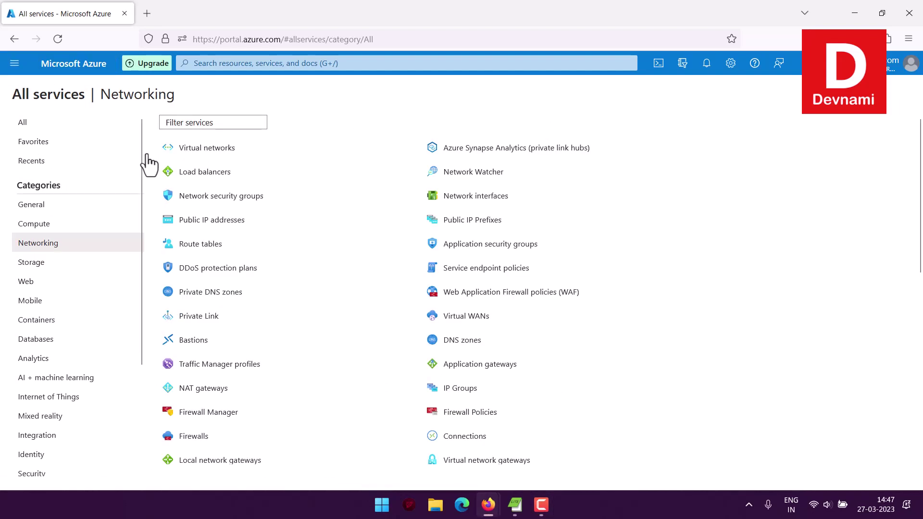
{"action": "left_click", "coordinate": [49, 250]}
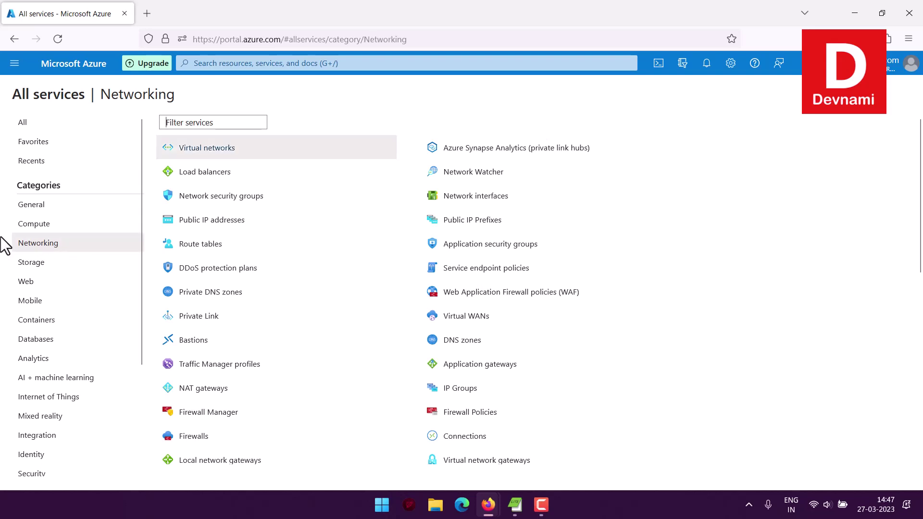
{"action": "scroll", "coordinate": [392, 240], "scroll_direction": "down", "scroll_amount": 4}
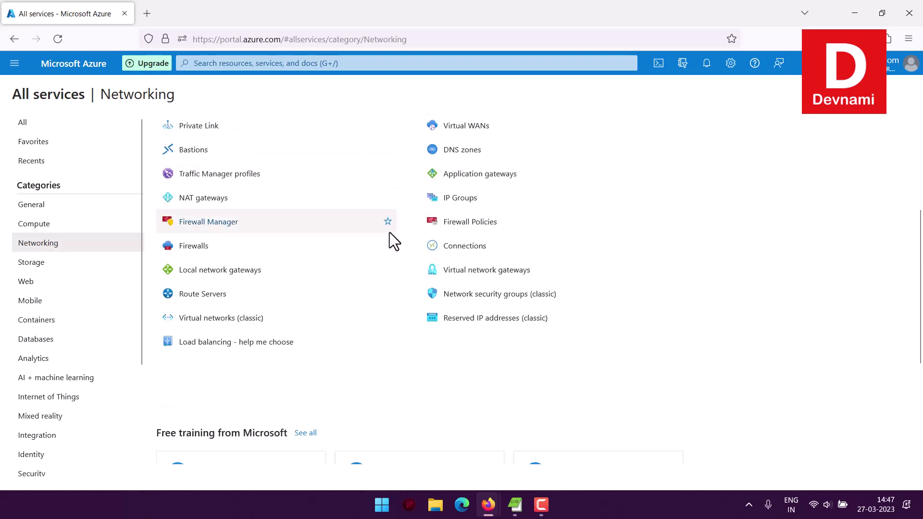
{"action": "left_click", "coordinate": [231, 246]}
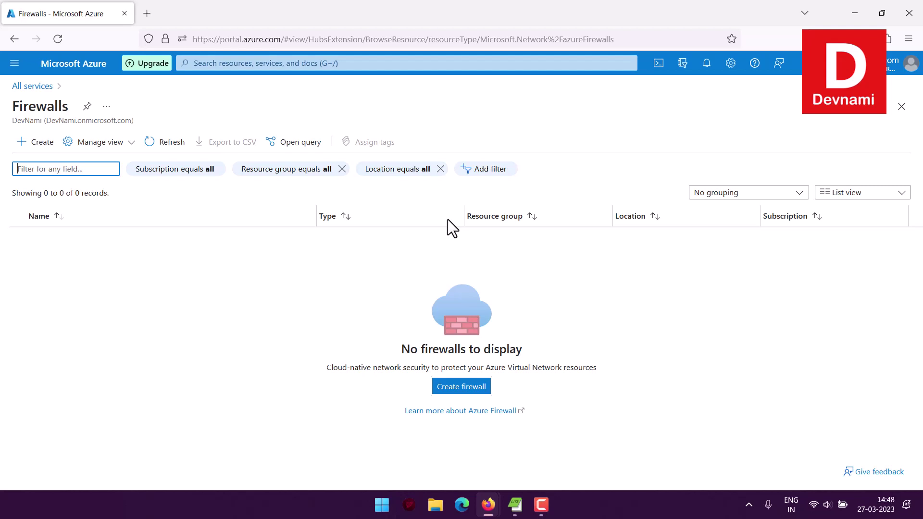
Return to the portal home and open the Virtual networks list from the Networking services
{"action": "left_click", "coordinate": [95, 67]}
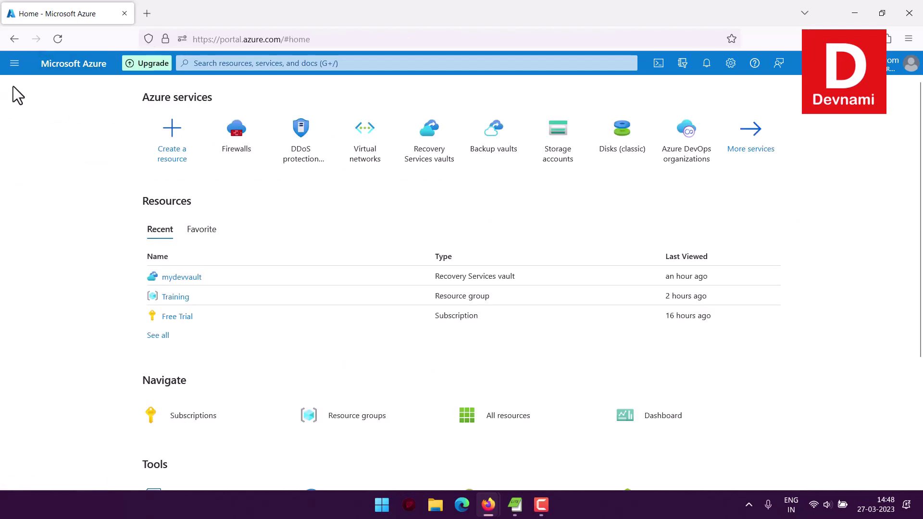
{"action": "left_click", "coordinate": [15, 63]}
{"action": "left_click", "coordinate": [43, 145]}
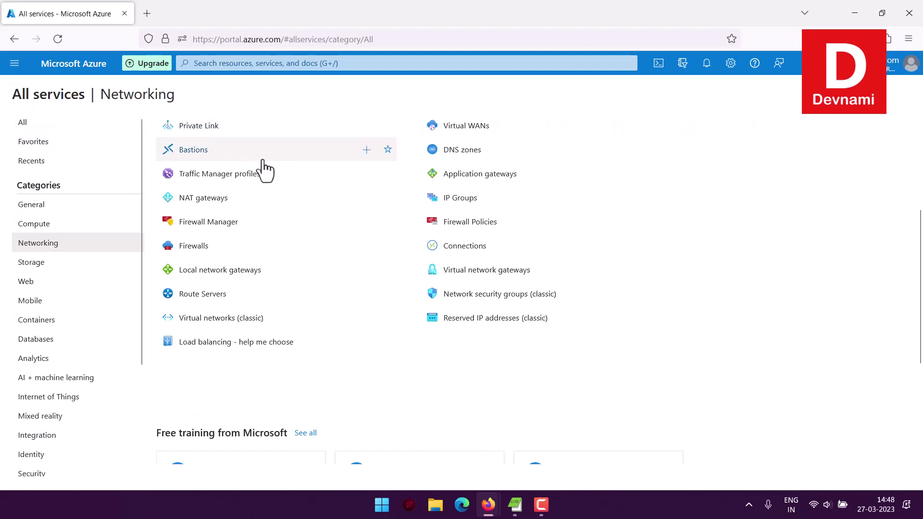
{"action": "left_click", "coordinate": [226, 155]}
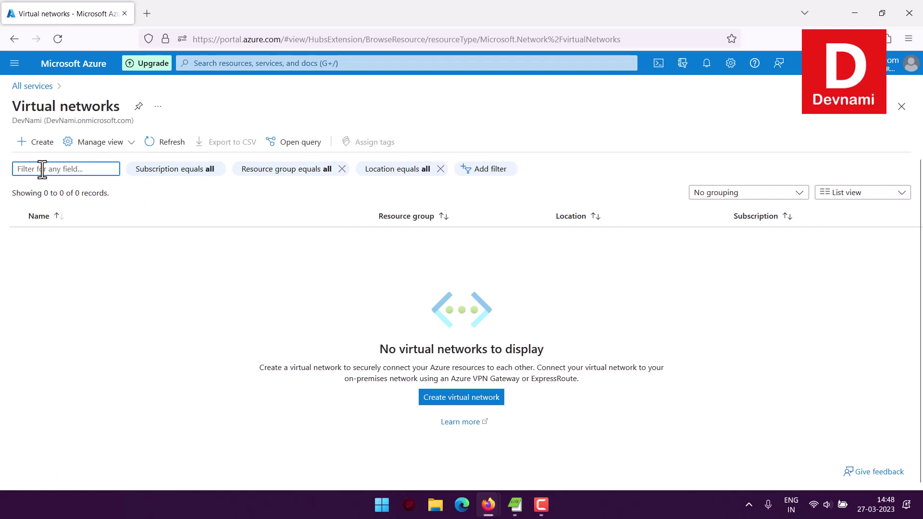
Return to the Firewalls service under Networking and start creating a new firewall
{"action": "left_click", "coordinate": [14, 64]}
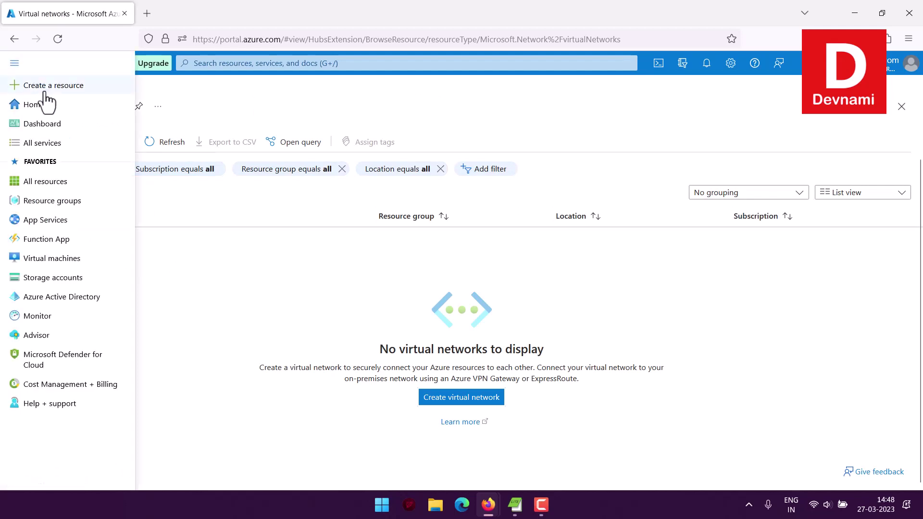
{"action": "left_click", "coordinate": [42, 143]}
{"action": "scroll", "coordinate": [216, 216], "scroll_direction": "down", "scroll_amount": 4}
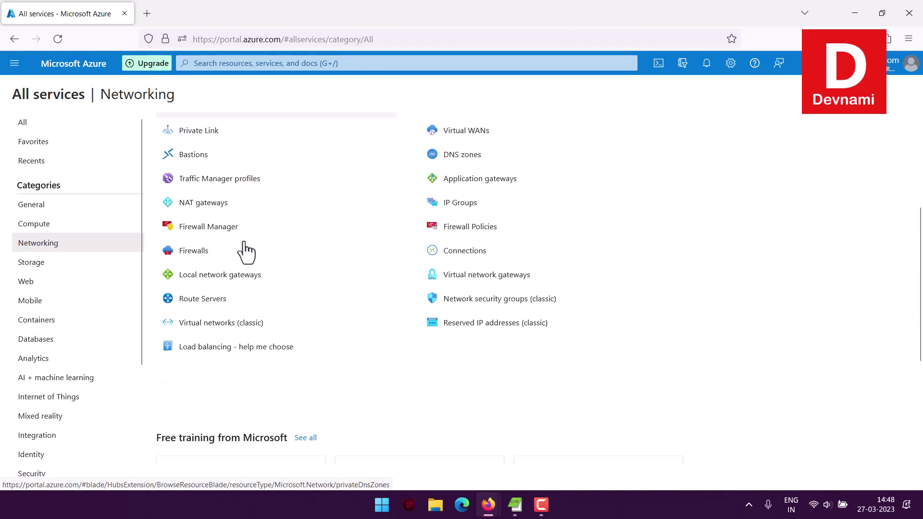
{"action": "left_click", "coordinate": [208, 260]}
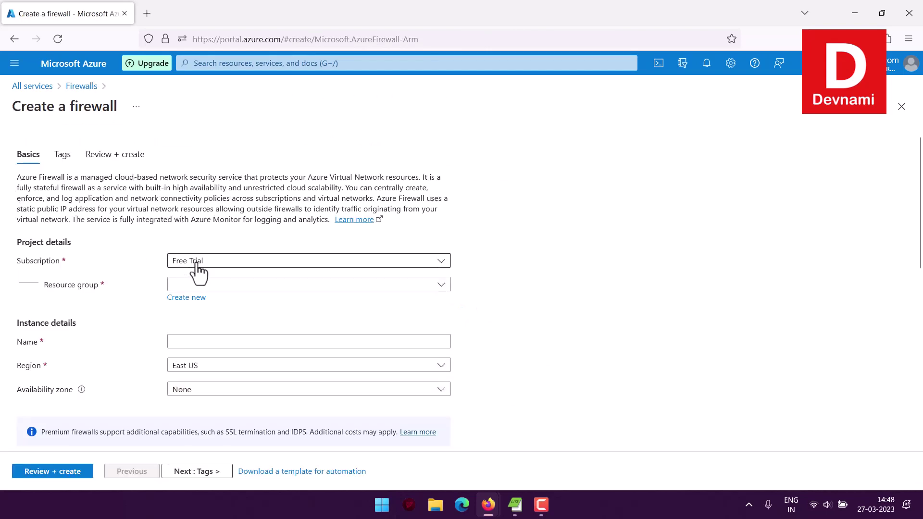
Assign the new firewall to the Free Trial subscription and the Training resource group
{"action": "left_click", "coordinate": [198, 262]}
{"action": "left_click", "coordinate": [188, 303]}
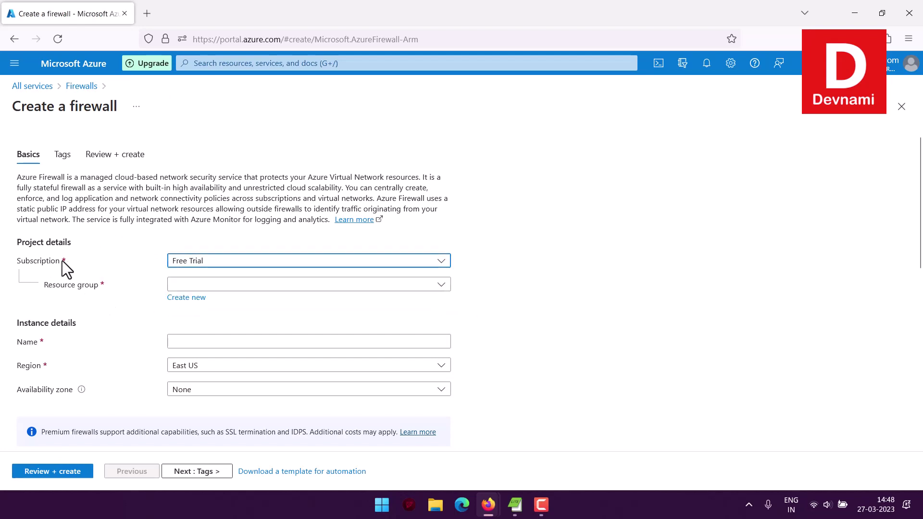
{"action": "left_click", "coordinate": [200, 286]}
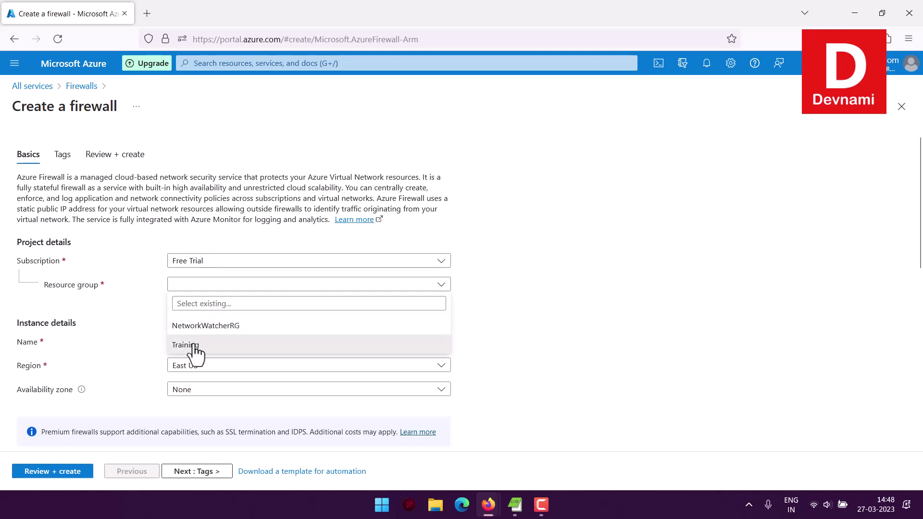
{"action": "left_click", "coordinate": [193, 345]}
Name the firewall myirewalldev and set its region to South India
{"action": "scroll", "coordinate": [131, 310], "scroll_direction": "down", "scroll_amount": 3}
{"action": "left_click", "coordinate": [179, 215]}
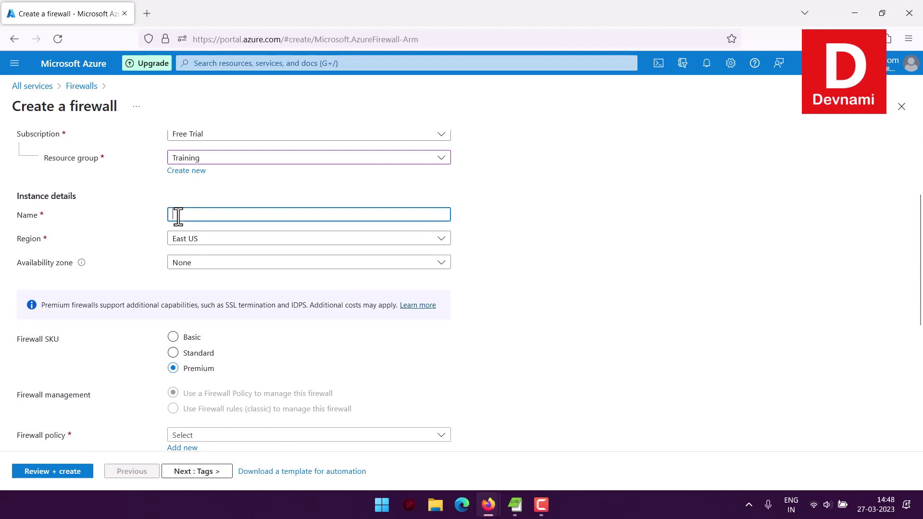
{"action": "type", "text": "myfirewalldev"}
{"action": "left_click", "coordinate": [212, 241]}
{"action": "scroll", "coordinate": [237, 308], "scroll_direction": "down", "scroll_amount": 10}
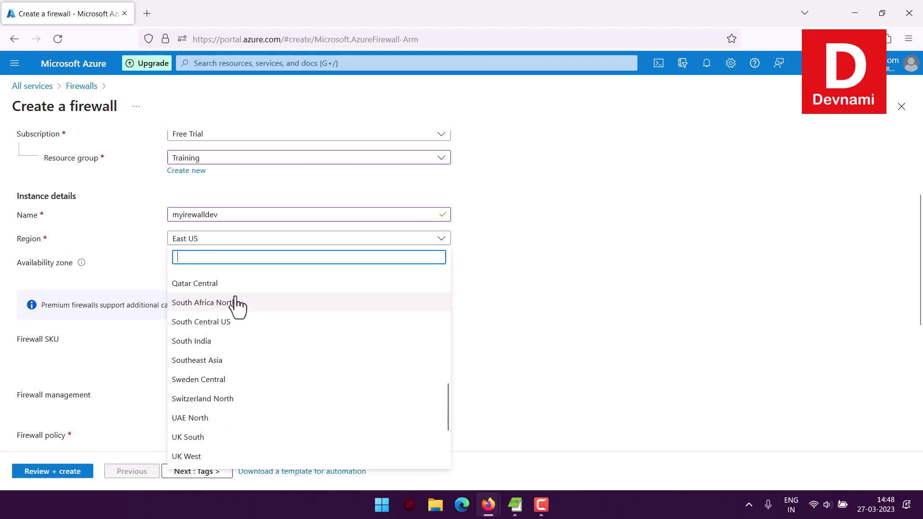
{"action": "left_click", "coordinate": [201, 342]}
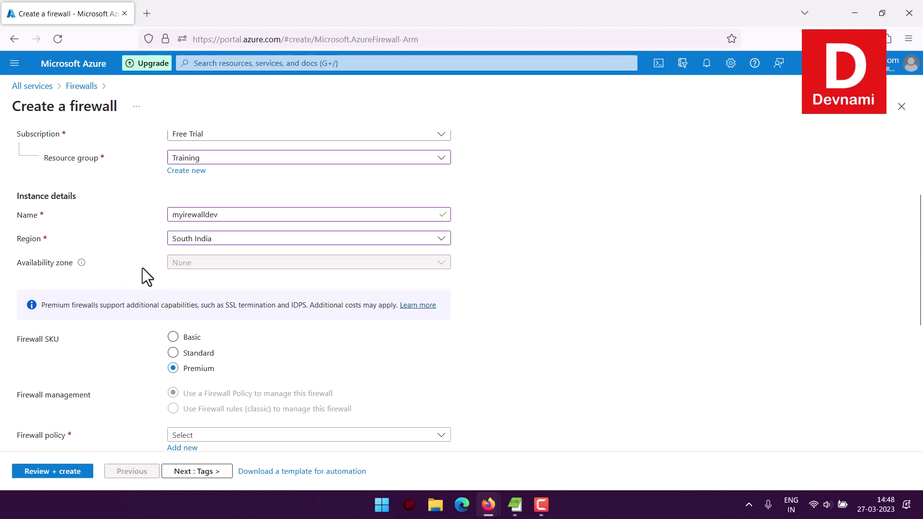
Choose the Basic firewall SKU and add a new firewall policy named mybasicpolicy
{"action": "scroll", "coordinate": [142, 267], "scroll_direction": "down", "scroll_amount": 1}
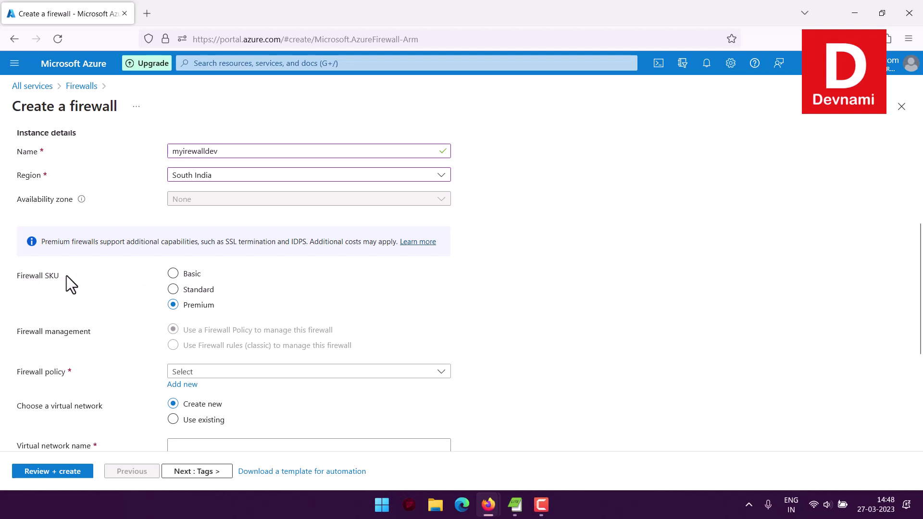
{"action": "left_click", "coordinate": [173, 274]}
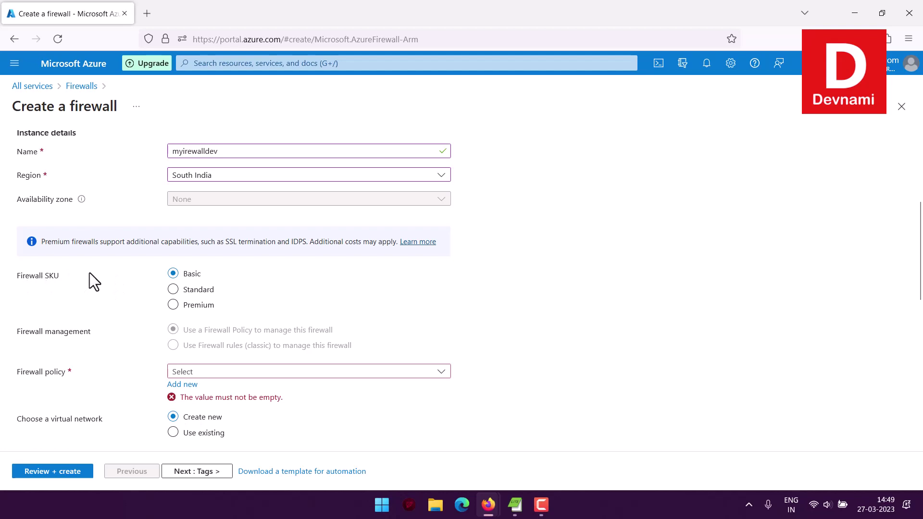
{"action": "scroll", "coordinate": [89, 272], "scroll_direction": "down", "scroll_amount": 2}
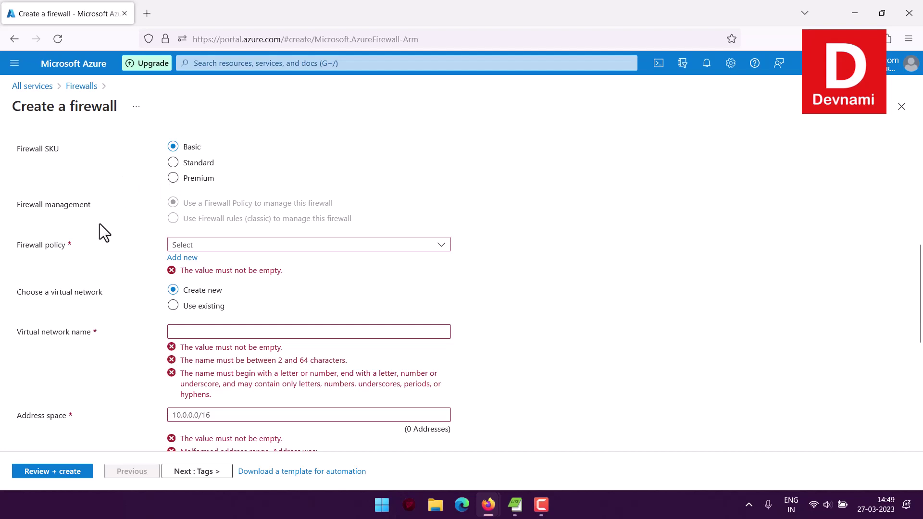
{"action": "left_click", "coordinate": [169, 246]}
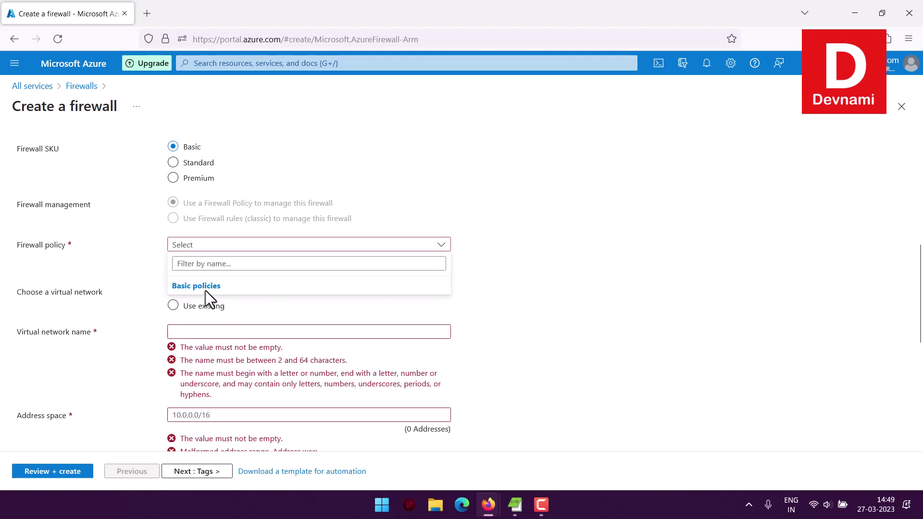
{"action": "left_click", "coordinate": [133, 267]}
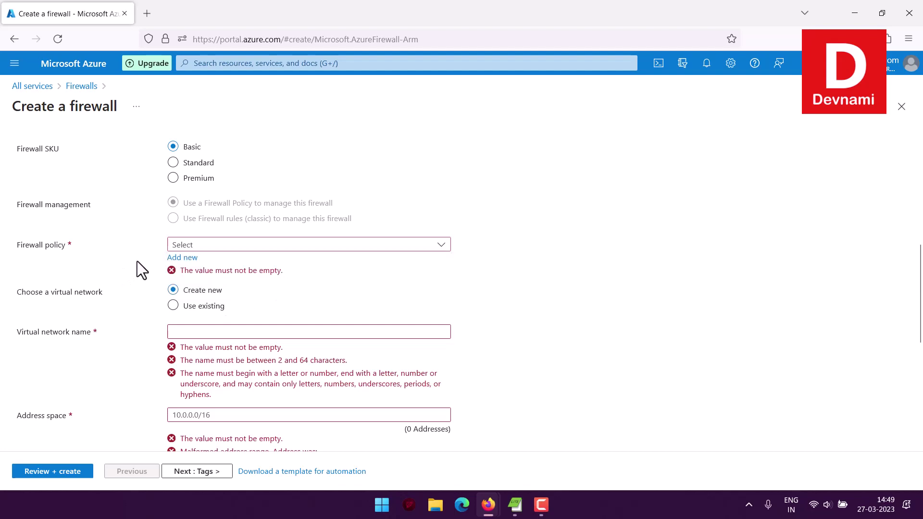
{"action": "left_click", "coordinate": [184, 259]}
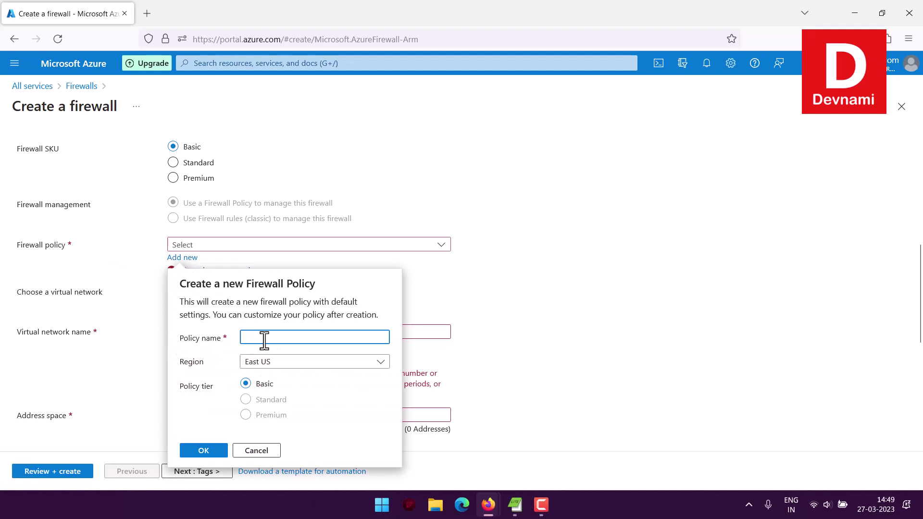
{"action": "type", "text": "mybasicpolicy"}
{"action": "left_click", "coordinate": [204, 448]}
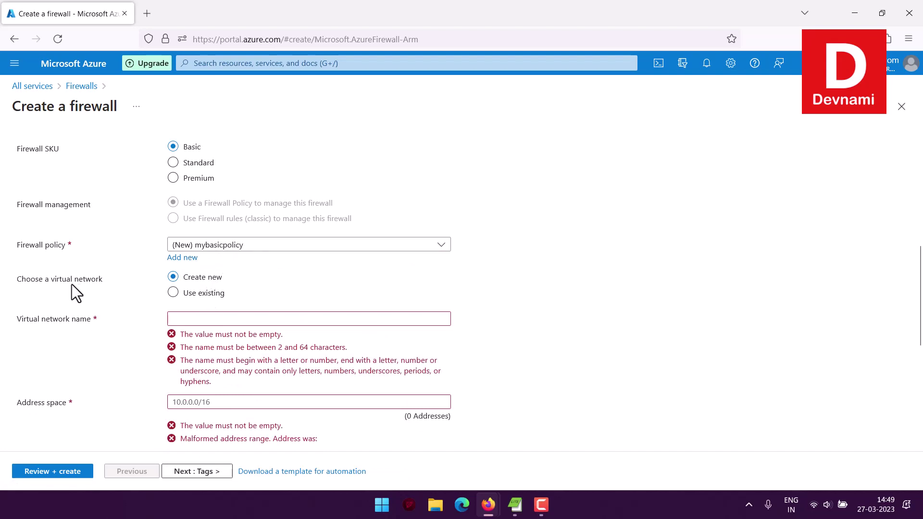
{"action": "left_click_drag", "start_coordinate": [28, 281], "coordinate": [111, 281]}
{"action": "left_click", "coordinate": [112, 281]}
{"action": "left_click", "coordinate": [173, 293]}
{"action": "left_click", "coordinate": [203, 337]}
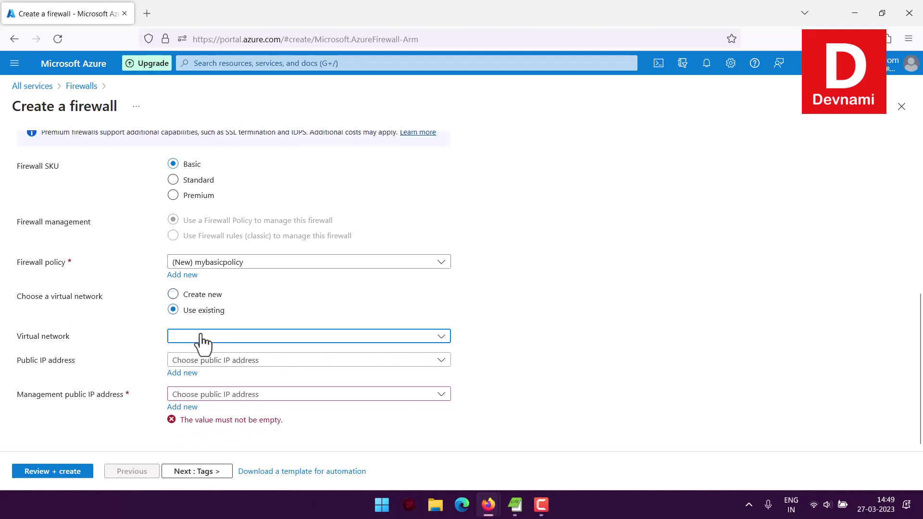
{"action": "left_click", "coordinate": [132, 311]}
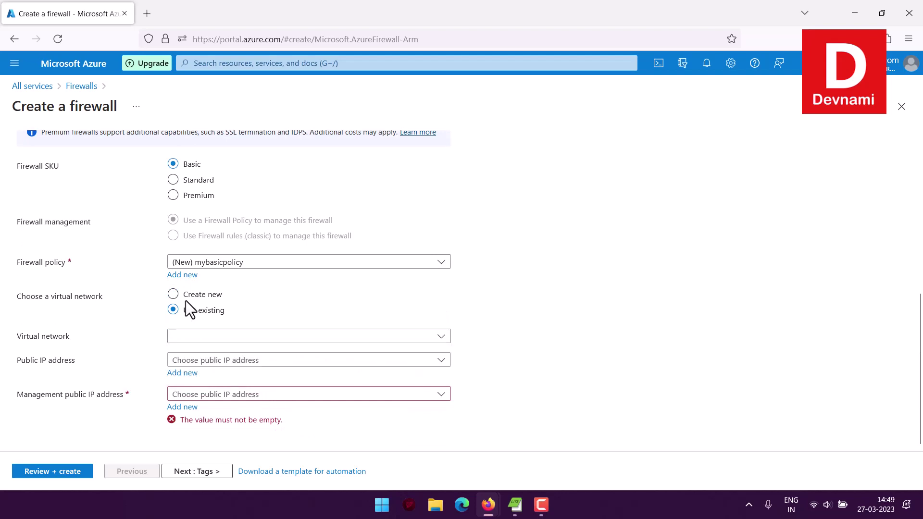
{"action": "left_click", "coordinate": [173, 294]}
Name the new virtual network myfwvirtualnetwork and set its address space to 10.0.0.0/16
{"action": "left_click", "coordinate": [191, 335]}
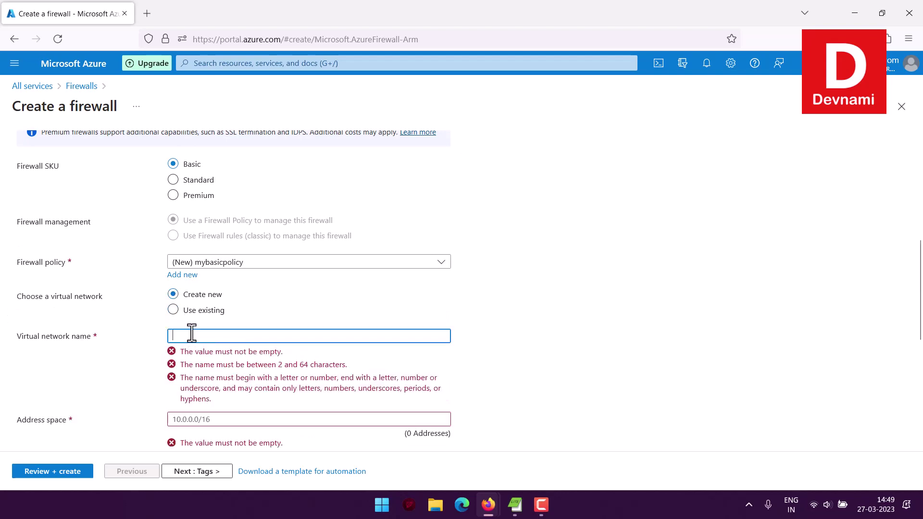
{"action": "type", "text": "my"}
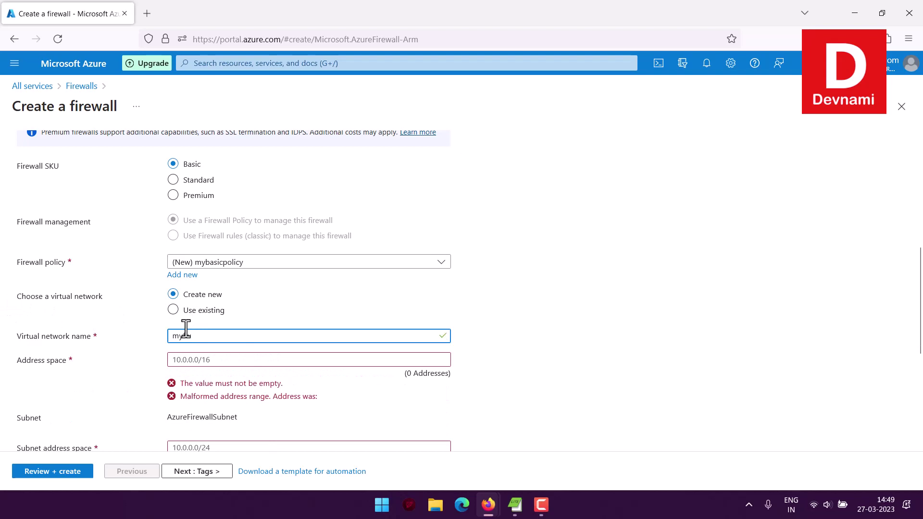
{"action": "type", "text": "-virtualnetwork"}
{"action": "left_click", "coordinate": [229, 361]}
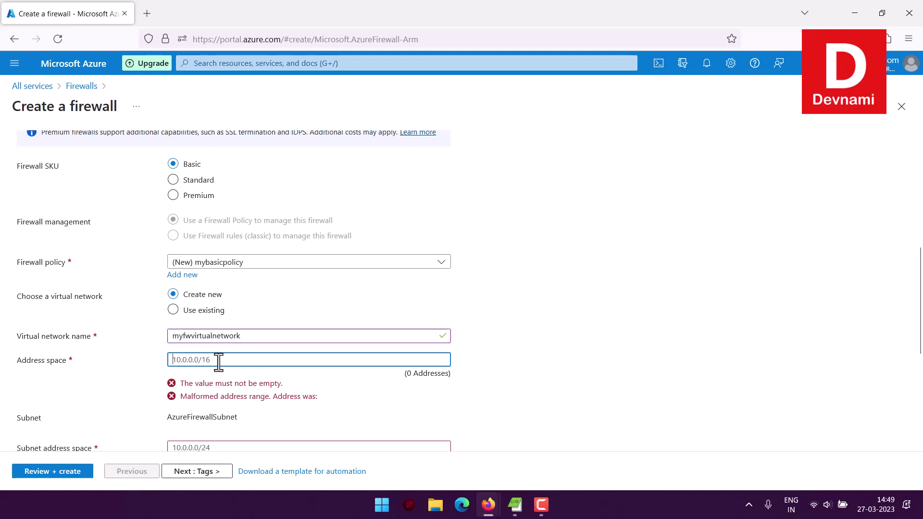
{"action": "type", "text": "10.0.0"}
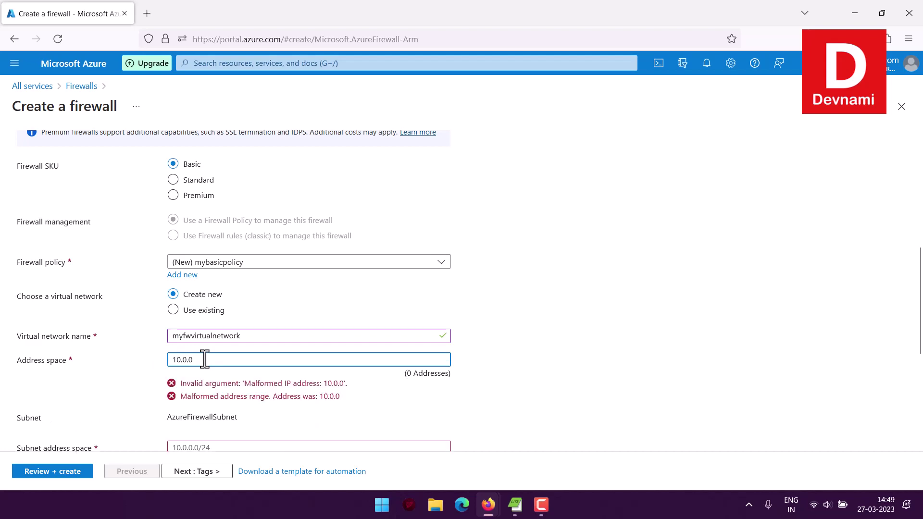
{"action": "type", "text": ".0/16"}
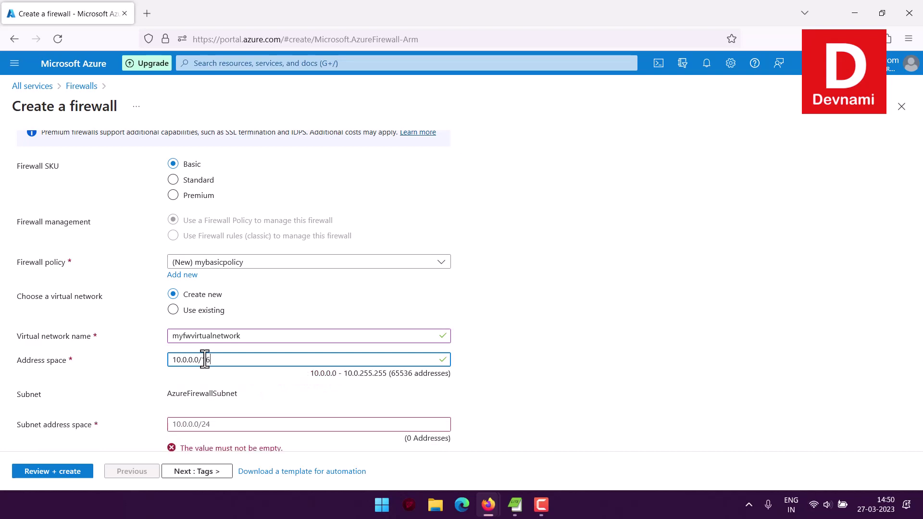
Set the AzureFirewallSubnet's address space to 10.0.0.0/24
{"action": "scroll", "coordinate": [103, 338], "scroll_direction": "down", "scroll_amount": 2}
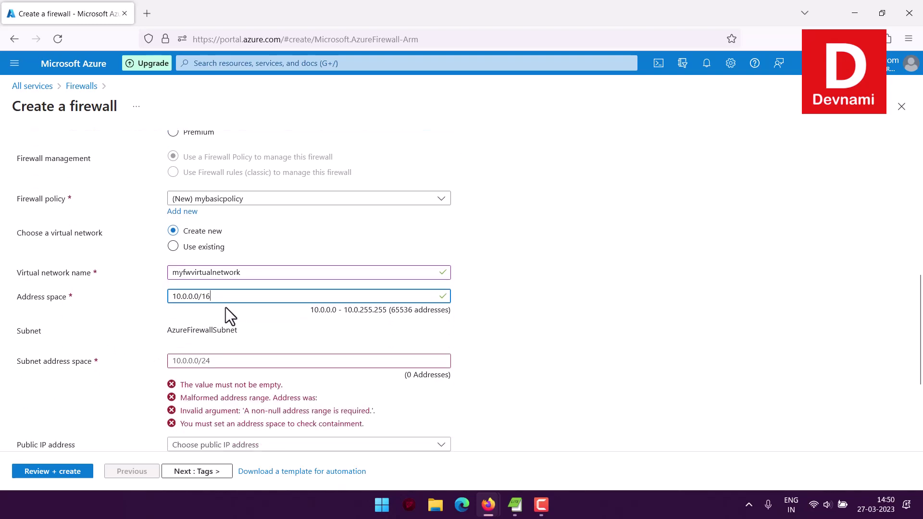
{"action": "left_click_drag", "start_coordinate": [225, 296], "coordinate": [144, 290]}
{"action": "key", "text": "ctrl+c"}
{"action": "left_click", "coordinate": [216, 360]}
{"action": "key", "text": "ctrl+v"}
{"action": "left_click_drag", "start_coordinate": [212, 360], "coordinate": [205, 358]}
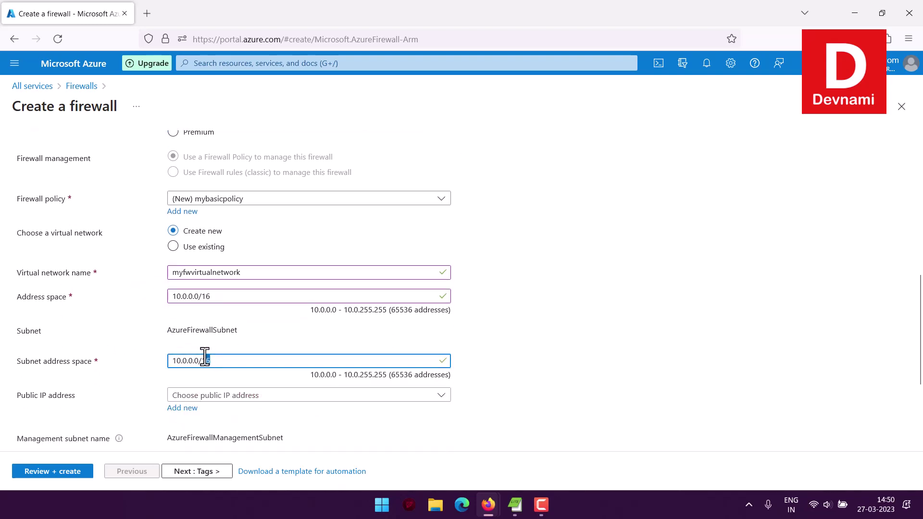
{"action": "type", "text": "24"}
{"action": "left_click", "coordinate": [122, 356]}
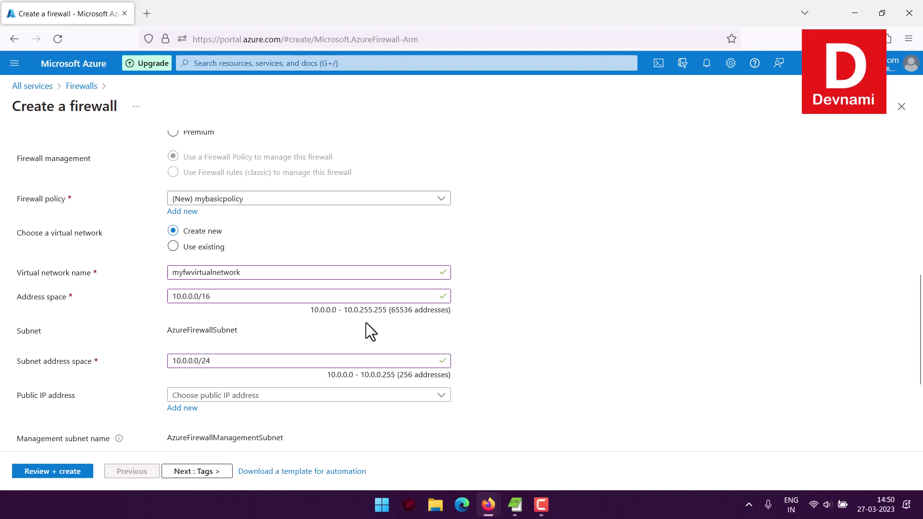
Add a new public IP address named mypubipaddr for the firewall
{"action": "scroll", "coordinate": [10, 310], "scroll_direction": "down", "scroll_amount": 3}
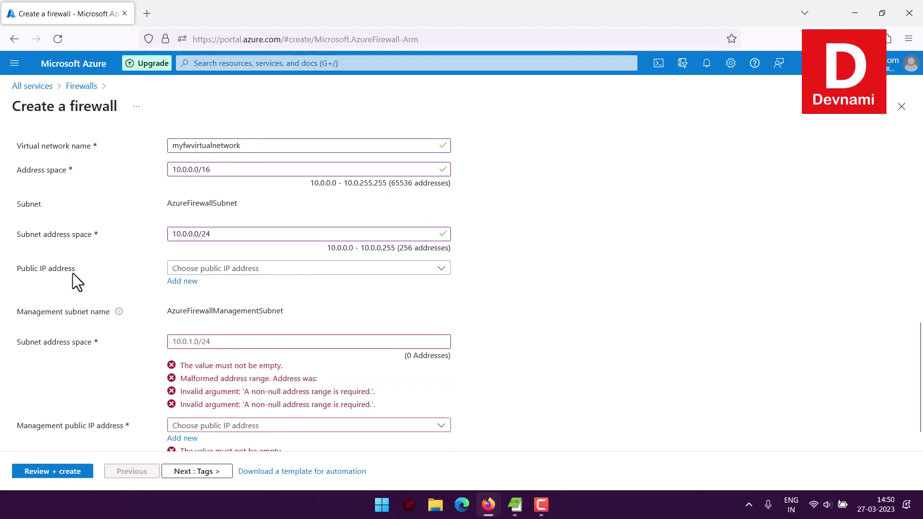
{"action": "left_click", "coordinate": [208, 271]}
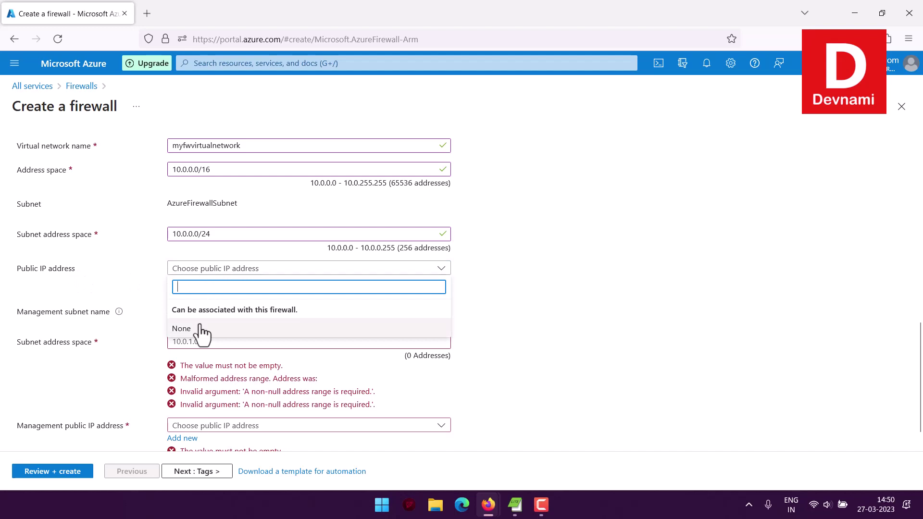
{"action": "left_click", "coordinate": [125, 304]}
{"action": "left_click", "coordinate": [182, 283]}
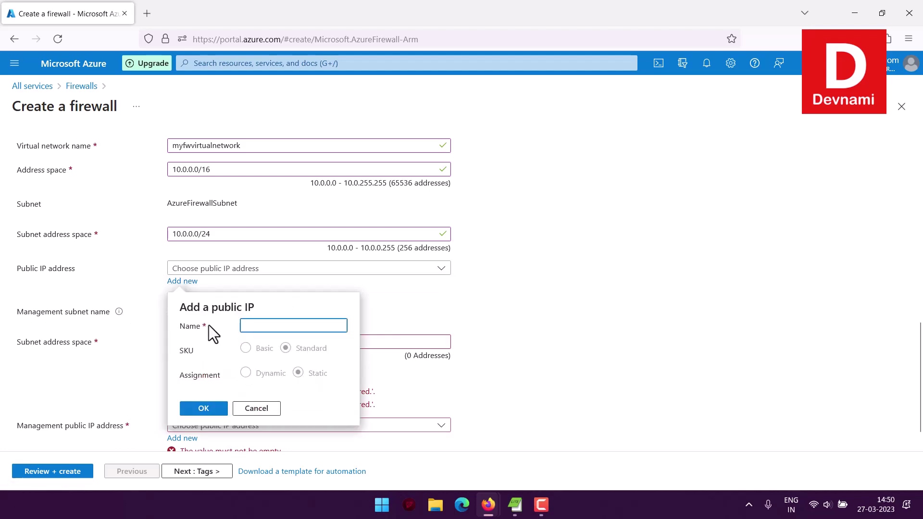
{"action": "type", "text": "mypubipaddr"}
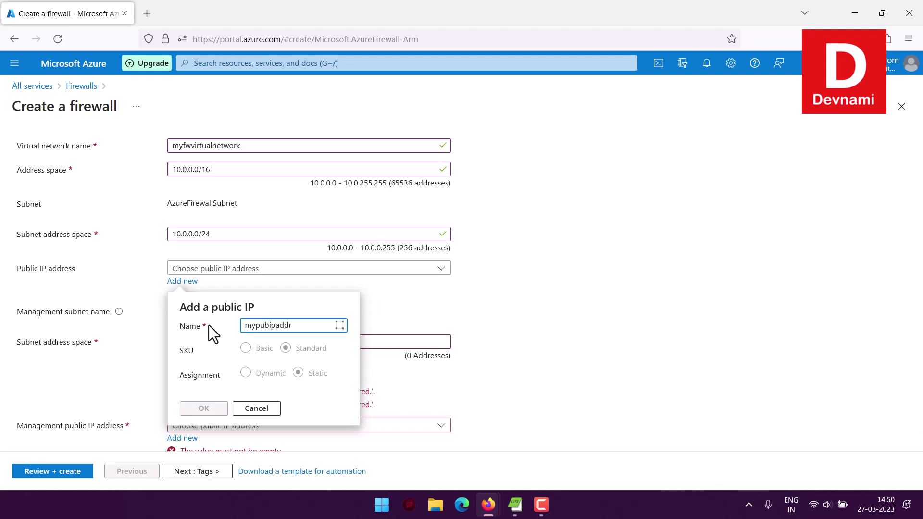
{"action": "left_click", "coordinate": [199, 408]}
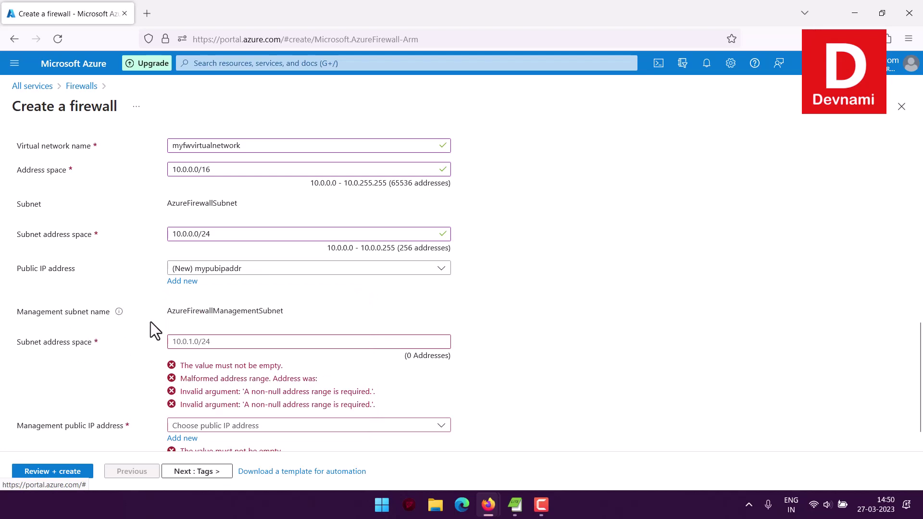
Try 10.0.0.0/24 and 10.0.0.0/25 as the address space of the AzureFirewallManagementSubnet
{"action": "scroll", "coordinate": [149, 314], "scroll_direction": "down", "scroll_amount": 1}
{"action": "left_click_drag", "start_coordinate": [211, 207], "coordinate": [138, 204]}
{"action": "key", "text": "ctrl+c"}
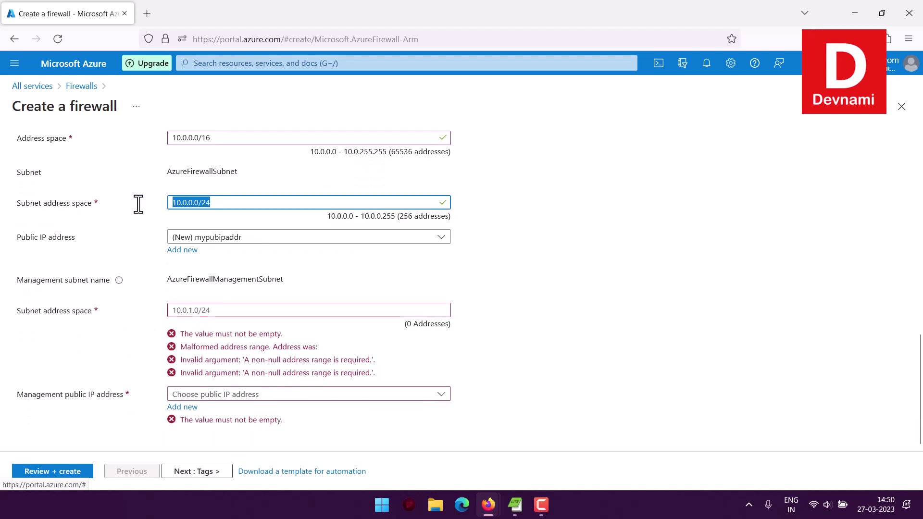
{"action": "left_click", "coordinate": [269, 310]}
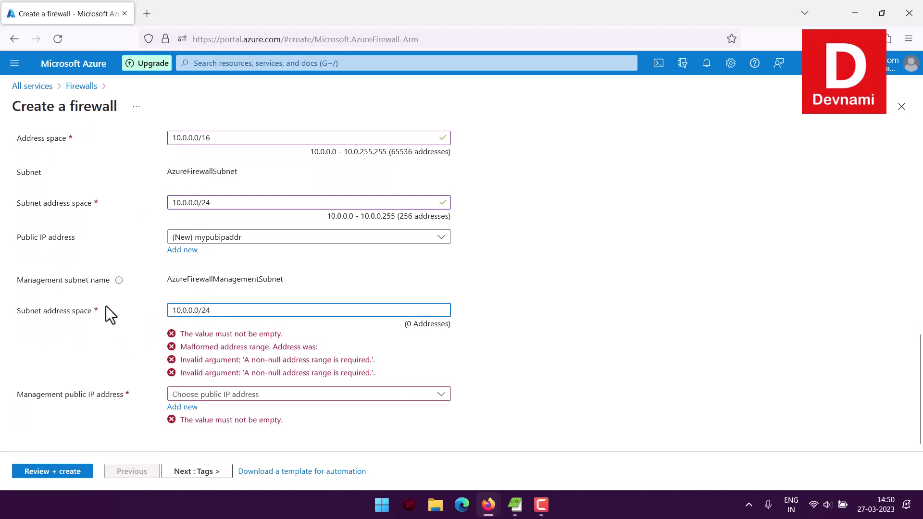
{"action": "key", "text": "ctrl+v"}
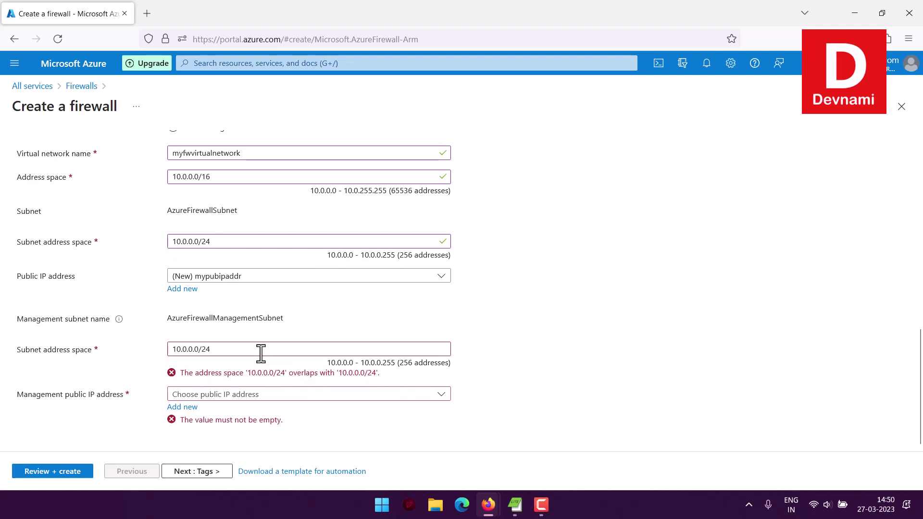
{"action": "left_click", "coordinate": [208, 349]}
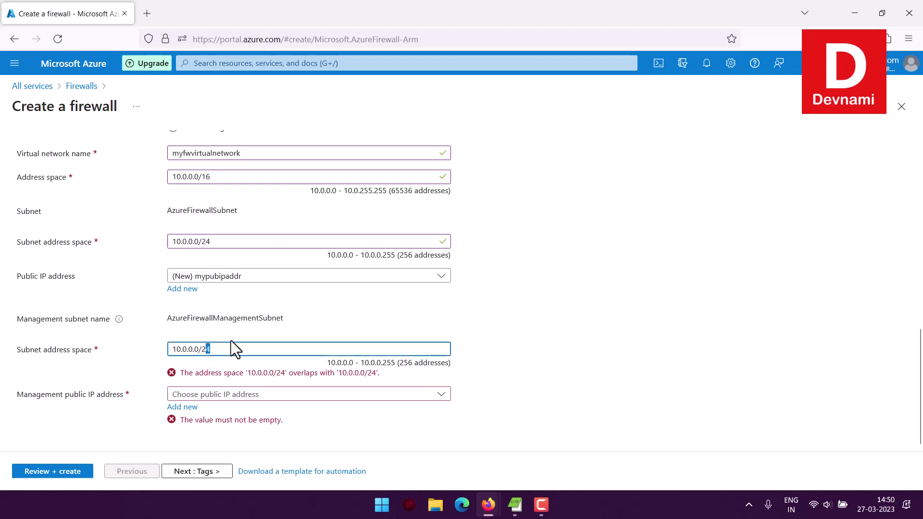
{"action": "key", "text": "BackSpace"}
{"action": "type", "text": "5"}
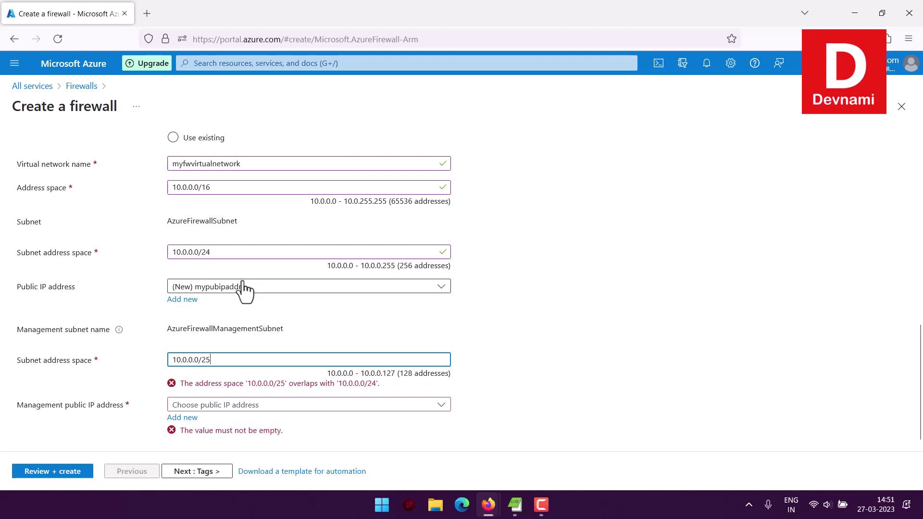
Try 10.0.0.0/25 as the AzureFirewallSubnet's address space and 10.0.0.0/24 as the AzureFirewallManagementSubnet's
{"action": "left_click_drag", "start_coordinate": [206, 252], "coordinate": [221, 256]}
{"action": "left_click", "coordinate": [220, 256]}
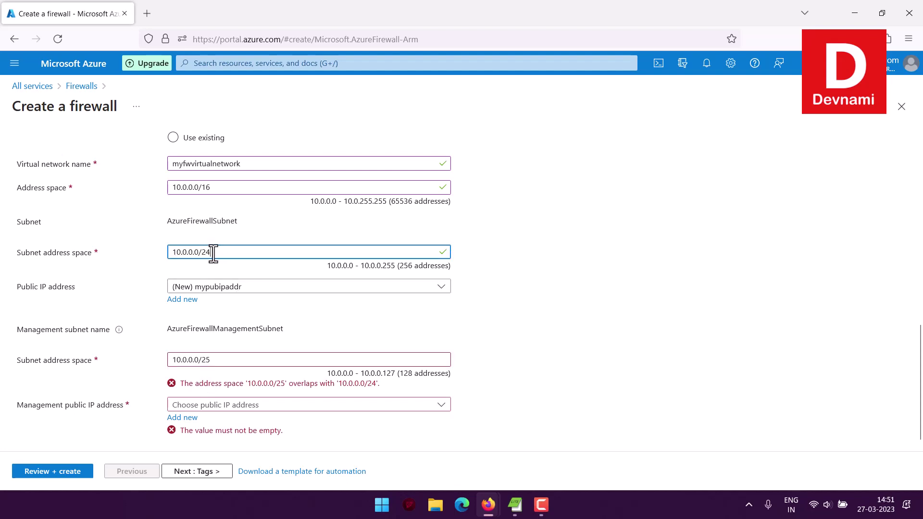
{"action": "key", "text": "BackSpace"}
{"action": "type", "text": "5"}
{"action": "left_click", "coordinate": [209, 362]}
{"action": "key", "text": "BackSpace"}
{"action": "type", "text": "4"}
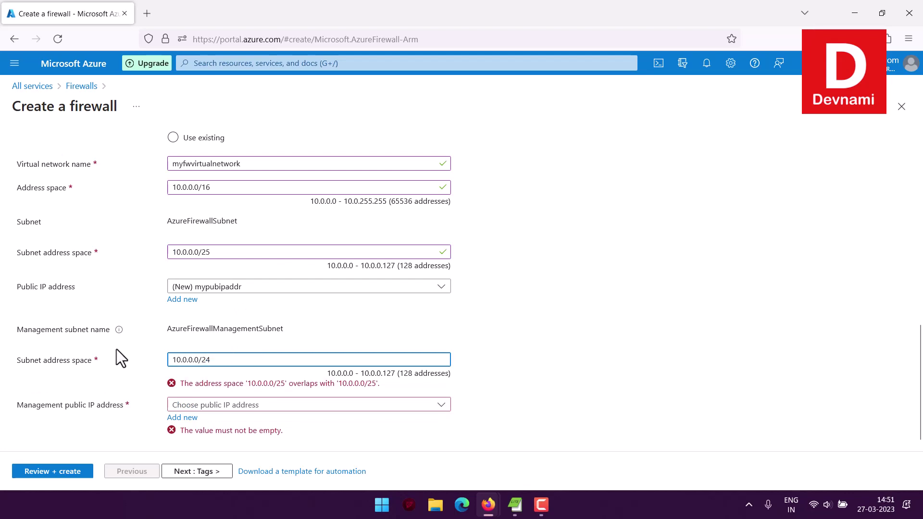
{"action": "left_click", "coordinate": [124, 359]}
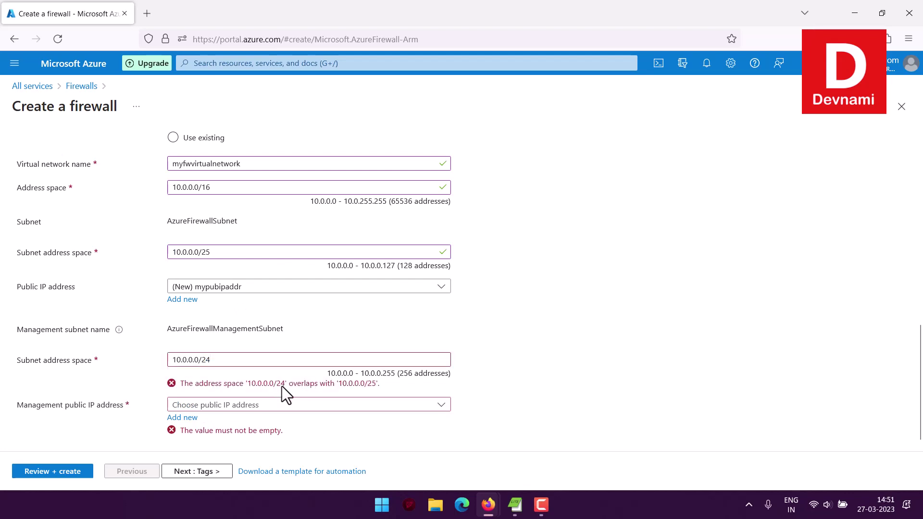
{"action": "scroll", "coordinate": [88, 310], "scroll_direction": "down", "scroll_amount": 1}
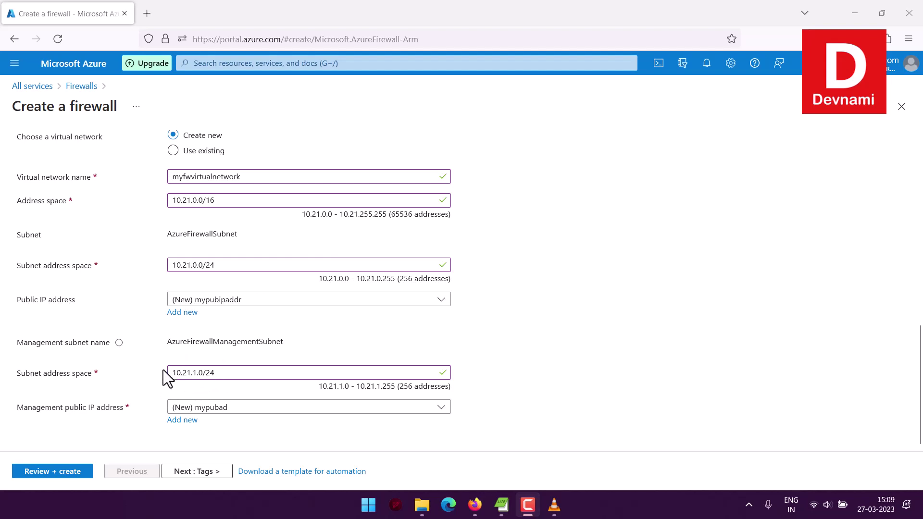
Leave the tags empty, review the firewall's configuration summary and create the firewall
{"action": "mouse_move", "coordinate": [111, 340]}
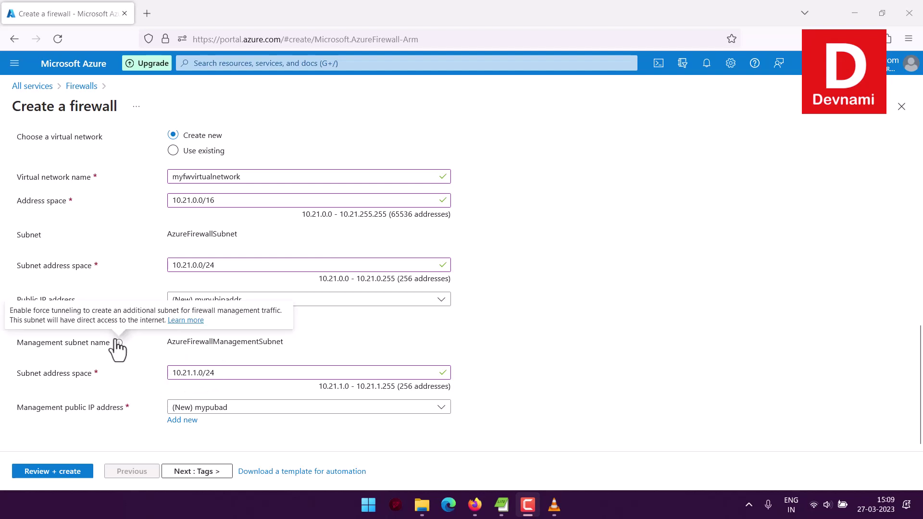
{"action": "left_click", "coordinate": [199, 472]}
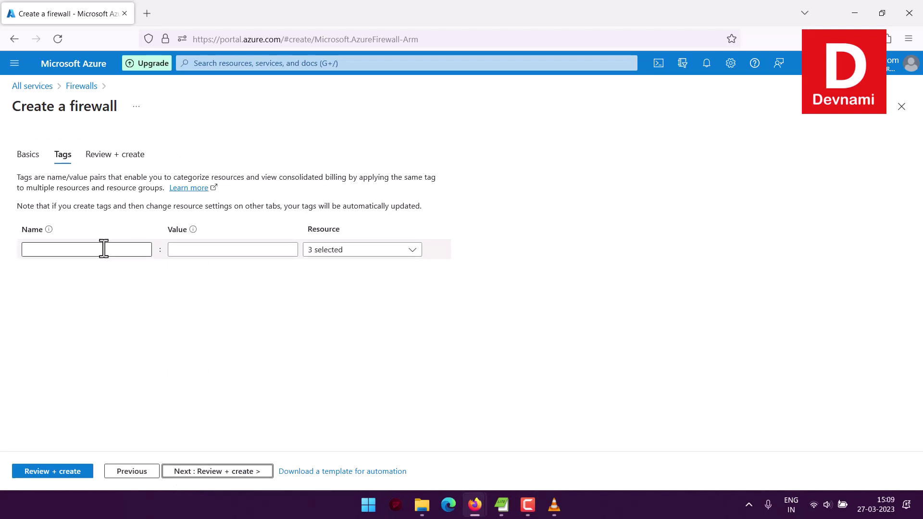
{"action": "left_click", "coordinate": [213, 464]}
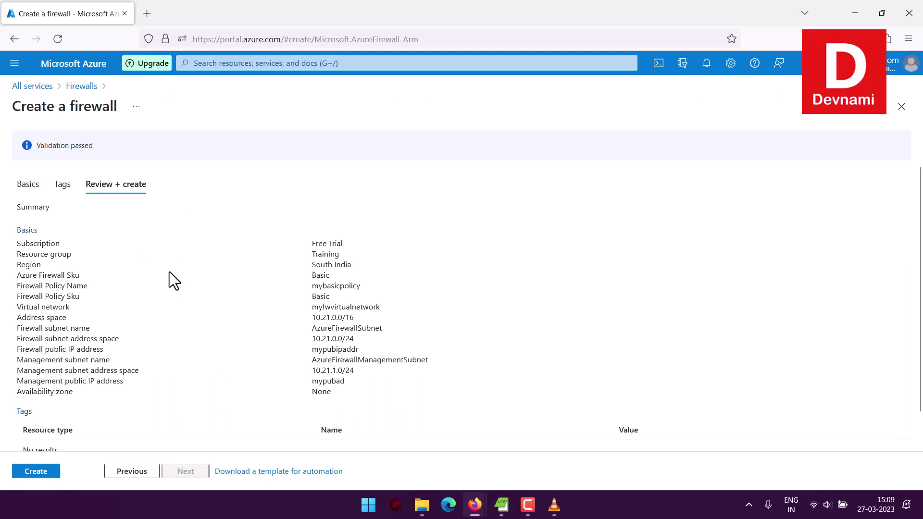
{"action": "scroll", "coordinate": [156, 319], "scroll_direction": "down", "scroll_amount": 1}
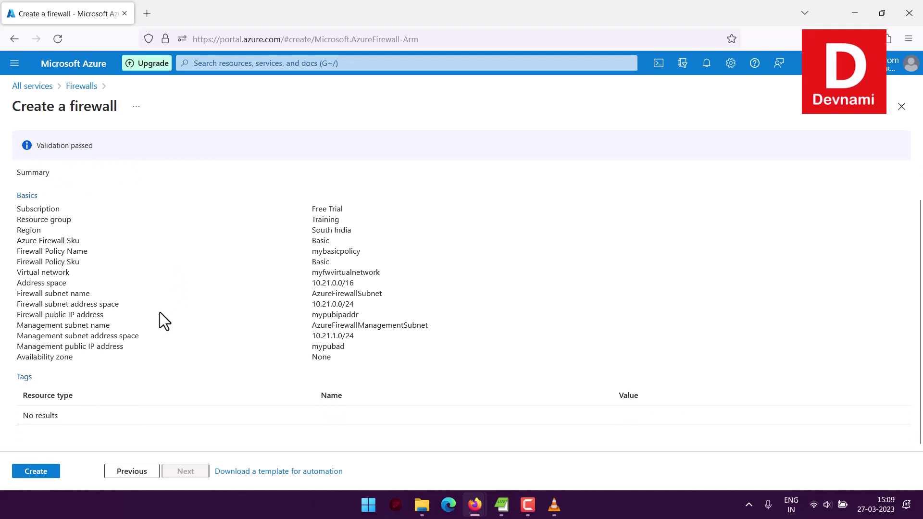
{"action": "left_click", "coordinate": [52, 474]}
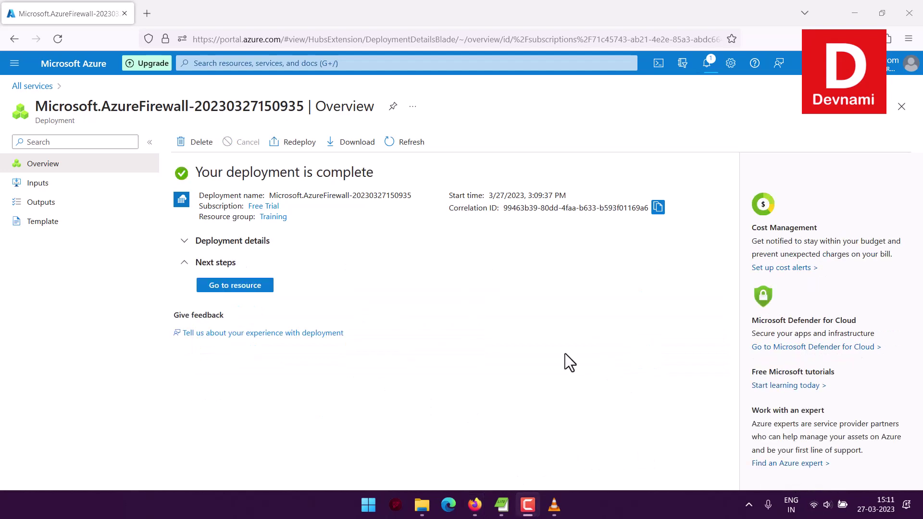
Open the deployed myirewalldev firewall and examine its overview details and available settings
{"action": "left_click", "coordinate": [240, 286]}
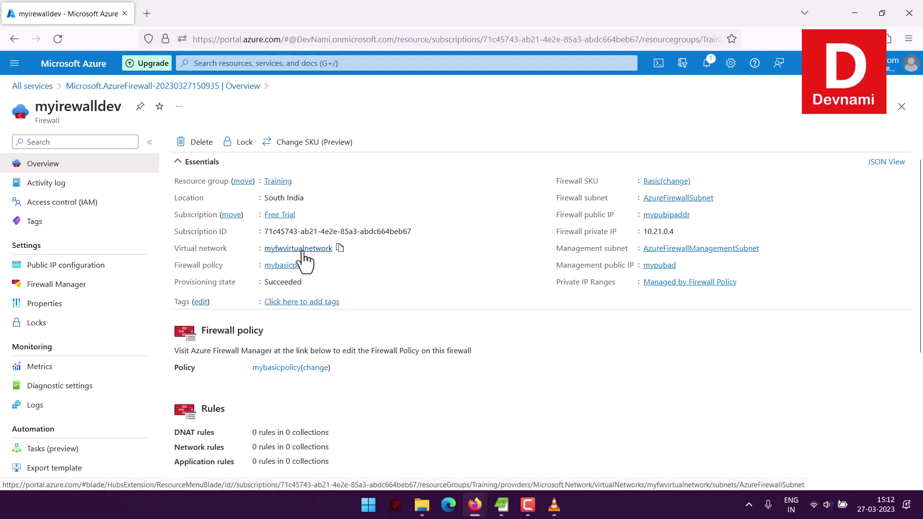
{"action": "scroll", "coordinate": [117, 274], "scroll_direction": "down", "scroll_amount": 1}
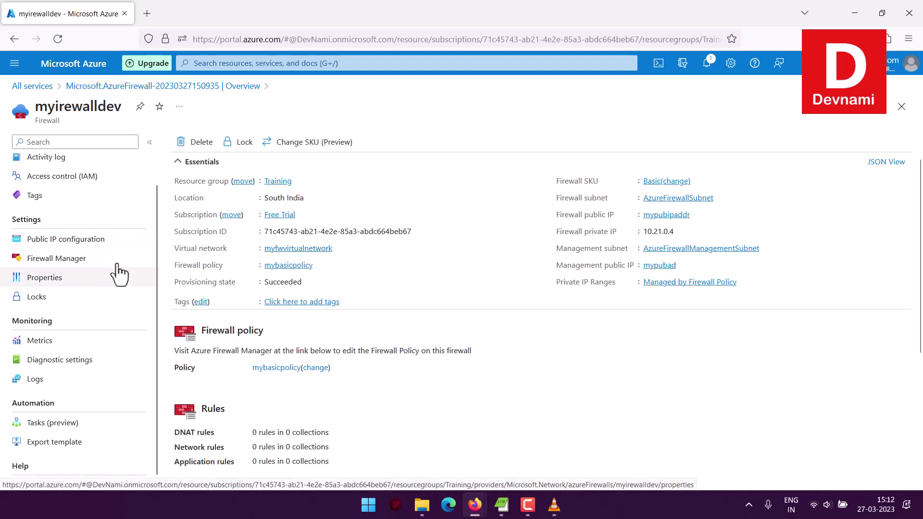
{"action": "scroll", "coordinate": [117, 274], "scroll_direction": "up", "scroll_amount": 1}
Examine the firewall's public IP configuration, viewing the mypubipaddr entry and the form for adding a configuration, and close both without saving
{"action": "left_click", "coordinate": [70, 267]}
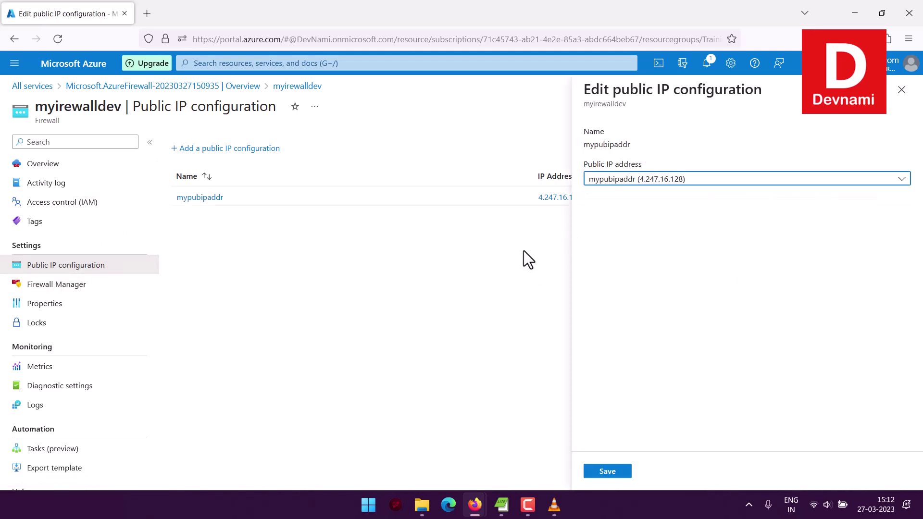
{"action": "left_click", "coordinate": [902, 90]}
{"action": "left_click", "coordinate": [237, 151]}
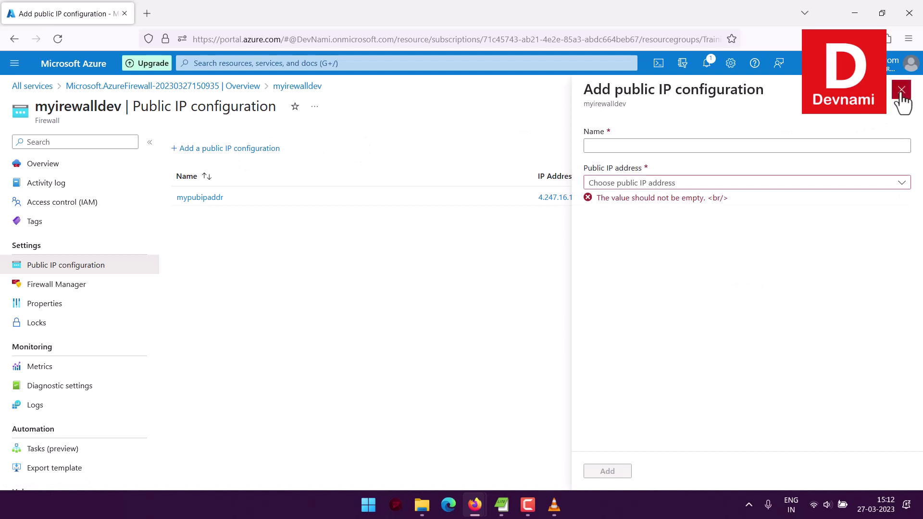
{"action": "left_click", "coordinate": [902, 90]}
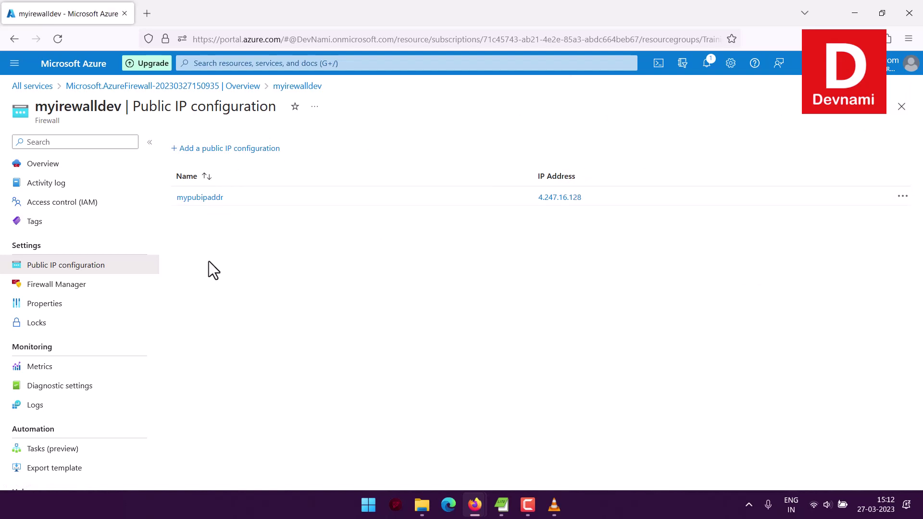
Read the firewall's Firewall Manager page, including the description of creating Azure Firewall policies
{"action": "left_click", "coordinate": [36, 287]}
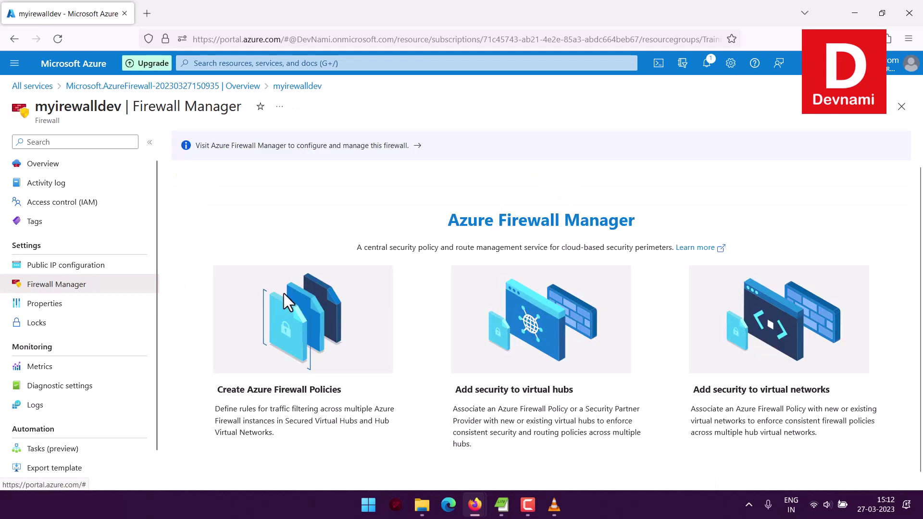
{"action": "scroll", "coordinate": [284, 293], "scroll_direction": "down", "scroll_amount": 1}
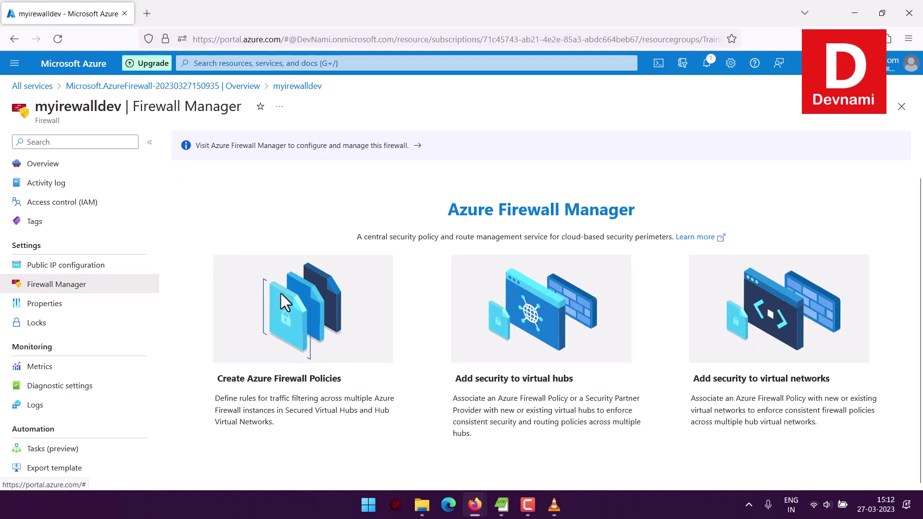
{"action": "left_click_drag", "start_coordinate": [255, 377], "coordinate": [373, 414]}
{"action": "left_click", "coordinate": [387, 429]}
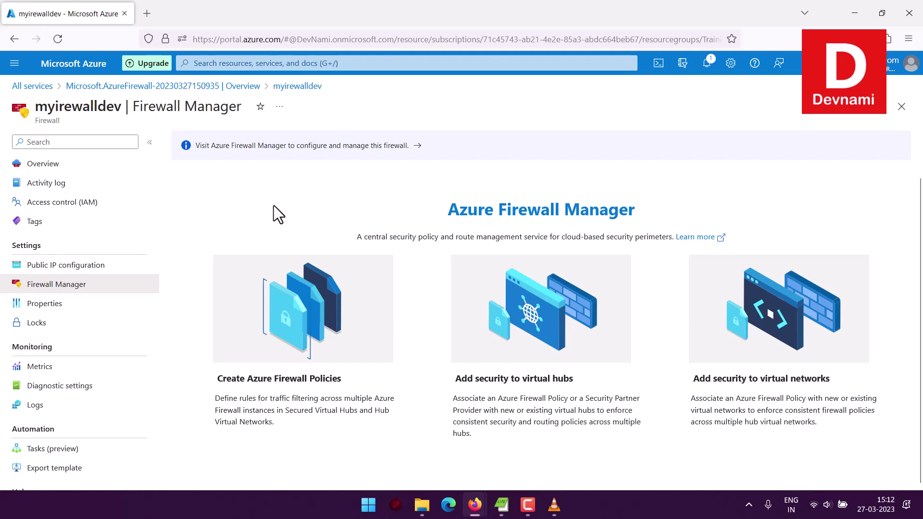
Examine the firewall's properties, including its subscription ID and resource ID
{"action": "left_click", "coordinate": [50, 305]}
{"action": "scroll", "coordinate": [128, 281], "scroll_direction": "down", "scroll_amount": 1}
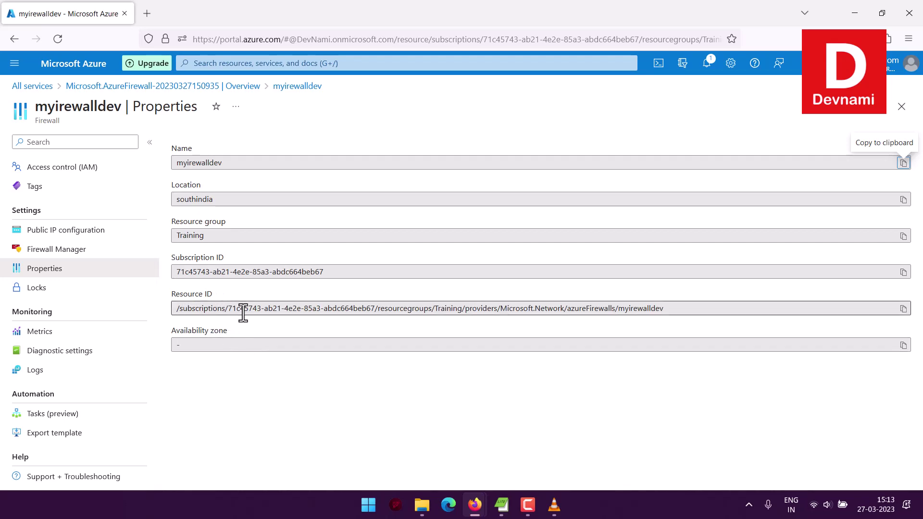
{"action": "left_click", "coordinate": [198, 272]}
{"action": "left_click", "coordinate": [199, 310]}
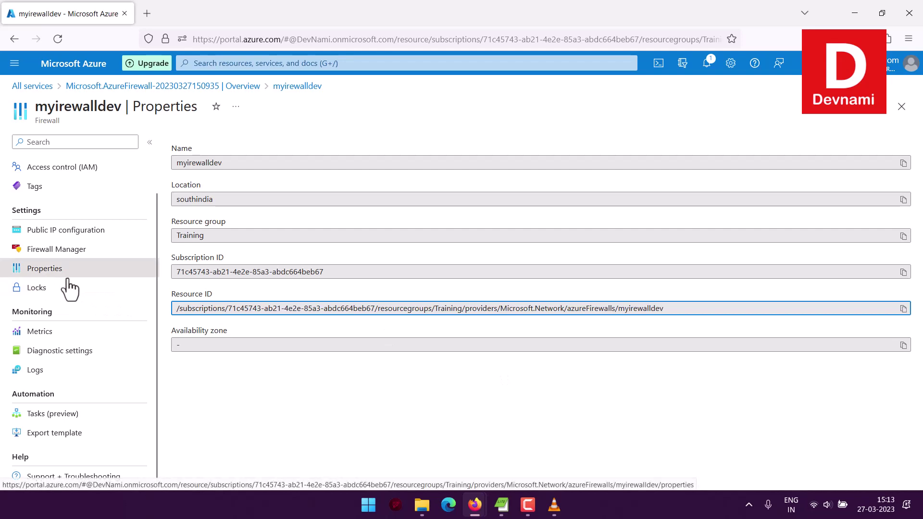
Examine the firewall's access control, looking through the available roles and the role assignments
{"action": "scroll", "coordinate": [91, 269], "scroll_direction": "up", "scroll_amount": 2}
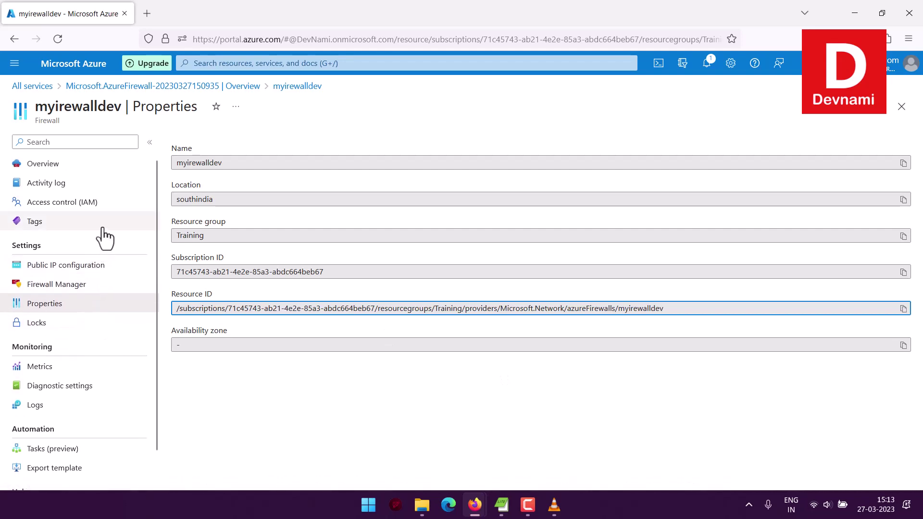
{"action": "left_click", "coordinate": [88, 202]}
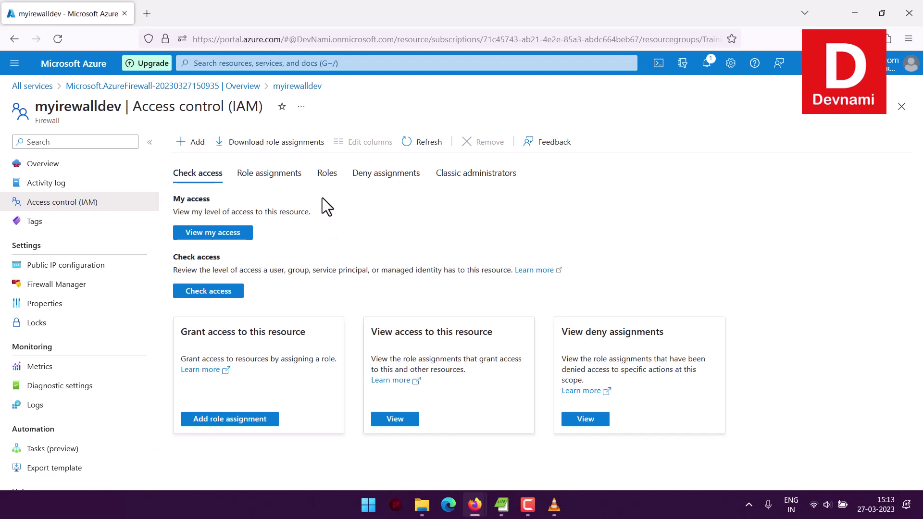
{"action": "left_click", "coordinate": [332, 179]}
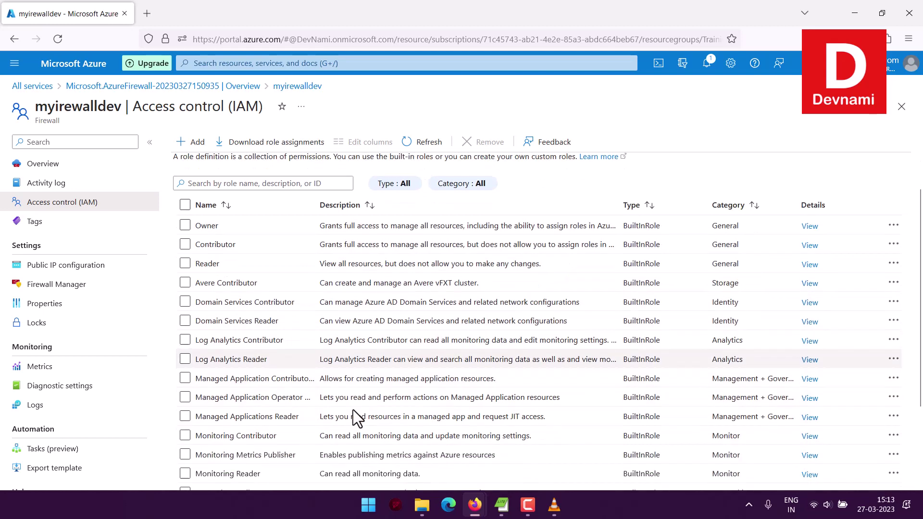
{"action": "scroll", "coordinate": [356, 413], "scroll_direction": "down", "scroll_amount": 3}
{"action": "scroll", "coordinate": [362, 373], "scroll_direction": "up", "scroll_amount": 3}
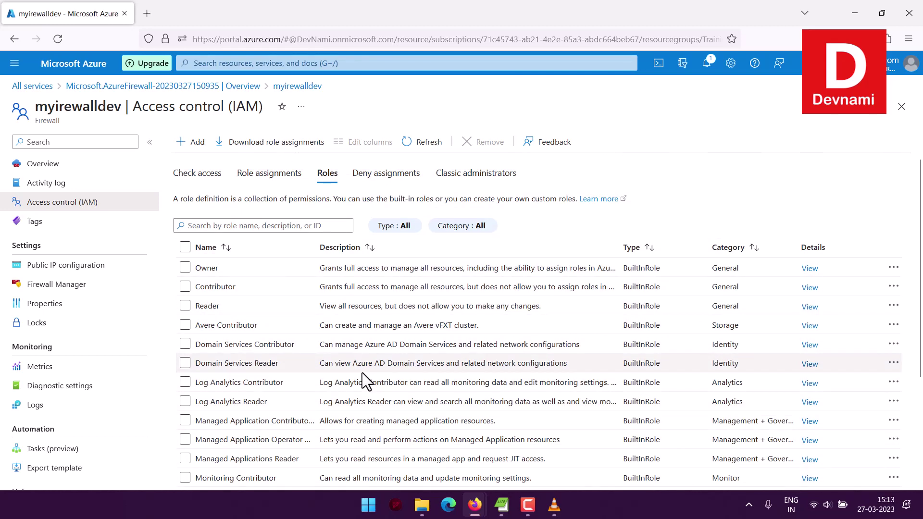
{"action": "left_click", "coordinate": [277, 189]}
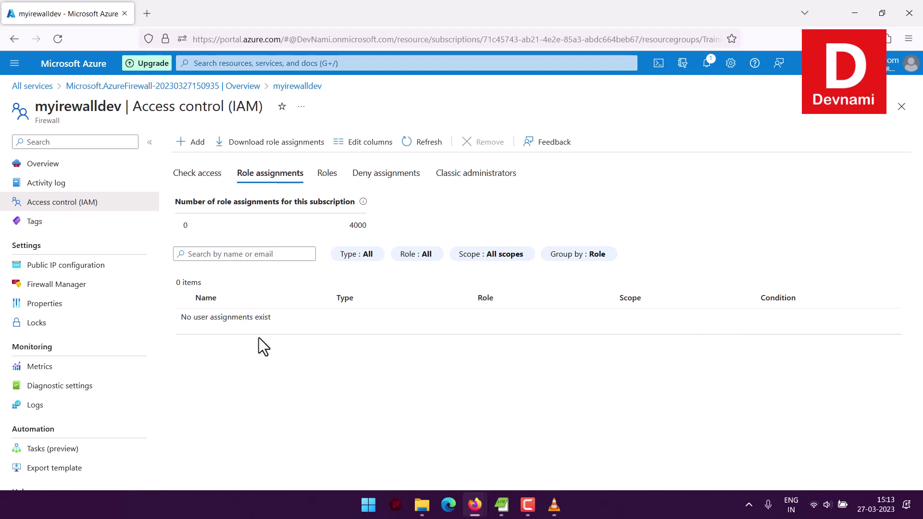
{"action": "left_click_drag", "start_coordinate": [193, 317], "coordinate": [271, 317]}
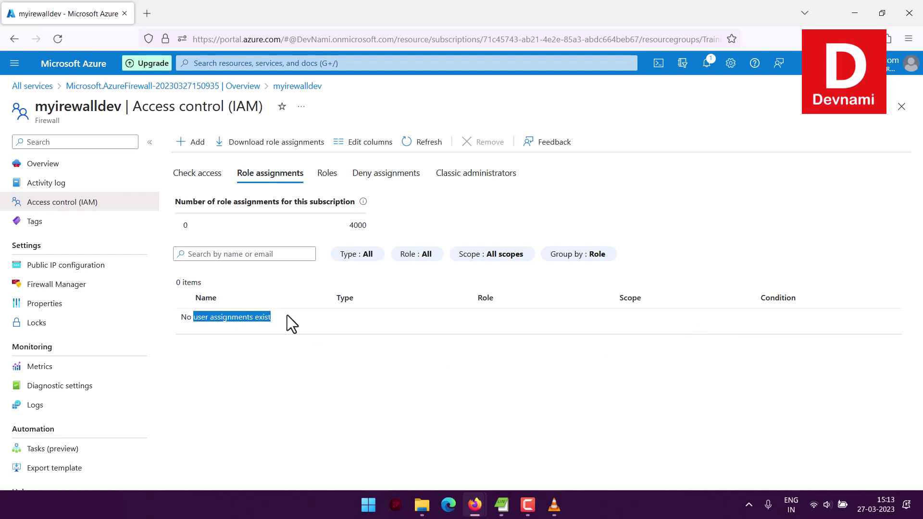
Examine the firewall's classic administrators and the options for checking access to the resource
{"action": "left_click", "coordinate": [288, 315]}
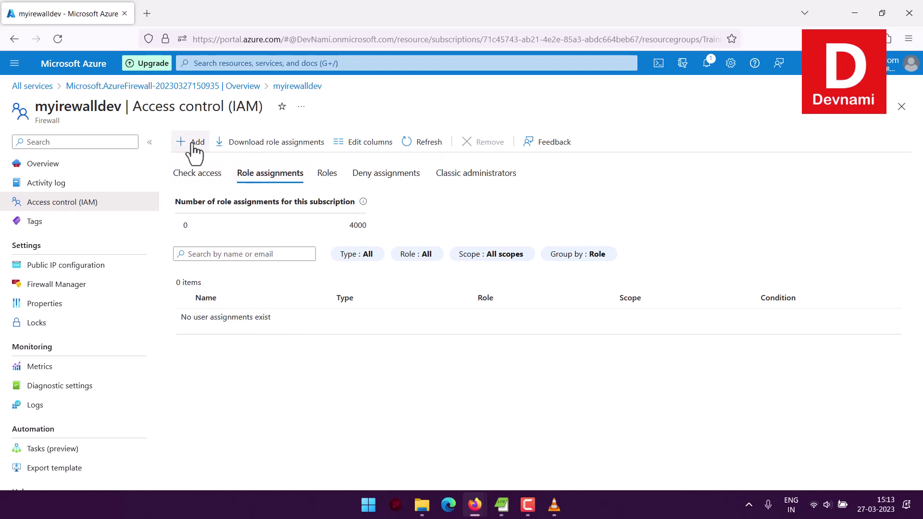
{"action": "left_click", "coordinate": [461, 176]}
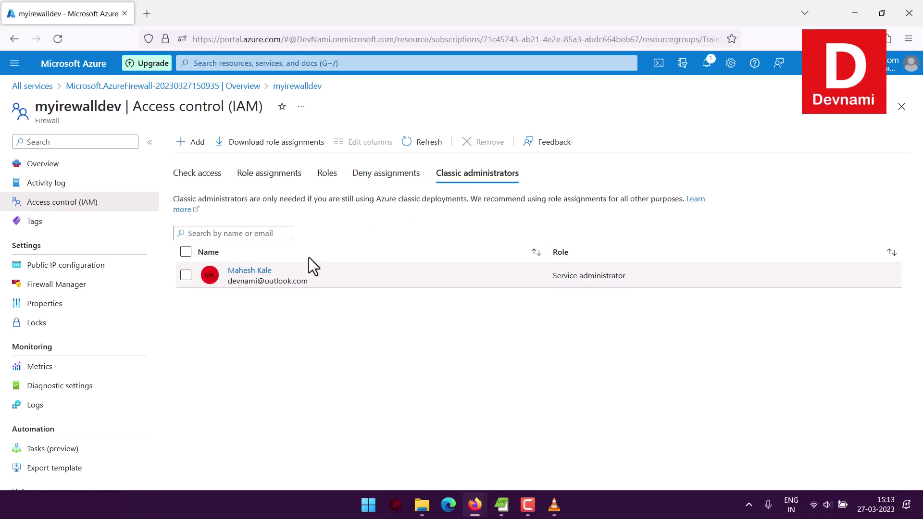
{"action": "left_click", "coordinate": [197, 175]}
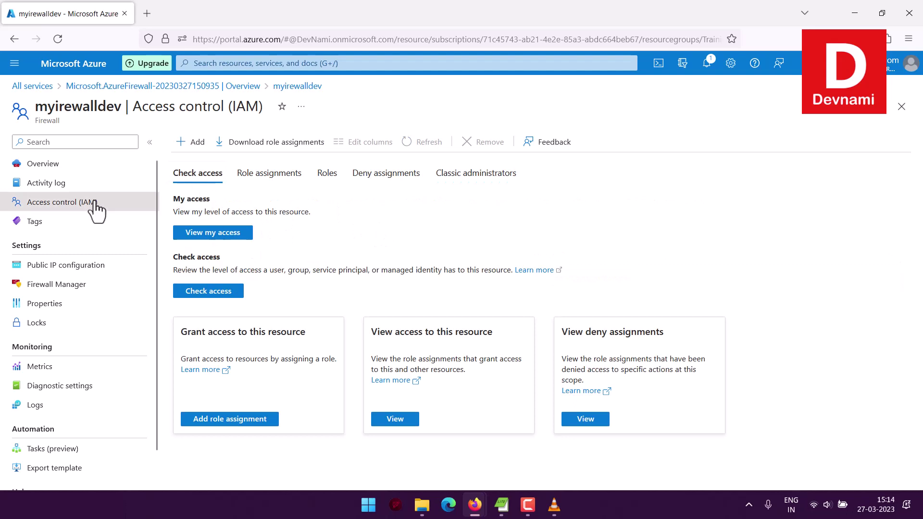
Review the firewall's overview, from its essentials down to the policy, rules and threat intelligence sections
{"action": "left_click", "coordinate": [33, 163]}
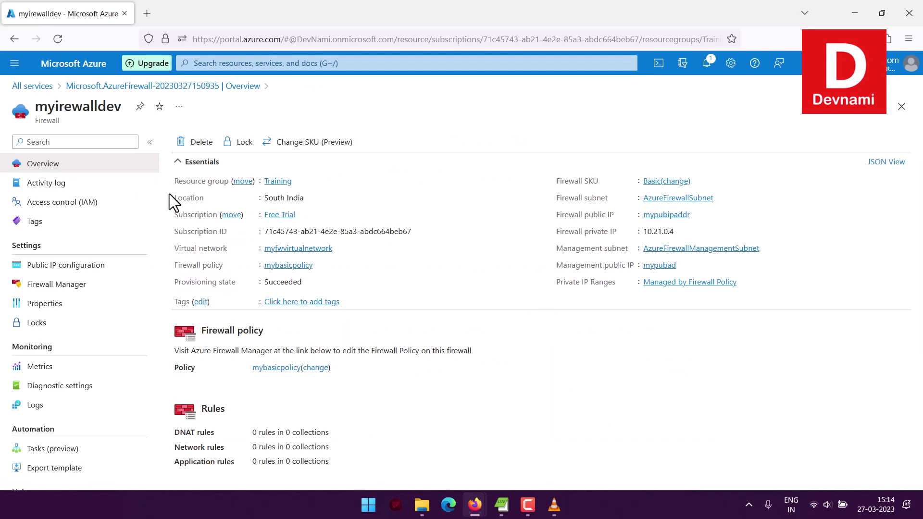
{"action": "scroll", "coordinate": [329, 236], "scroll_direction": "down", "scroll_amount": 4}
{"action": "scroll", "coordinate": [336, 238], "scroll_direction": "up", "scroll_amount": 4}
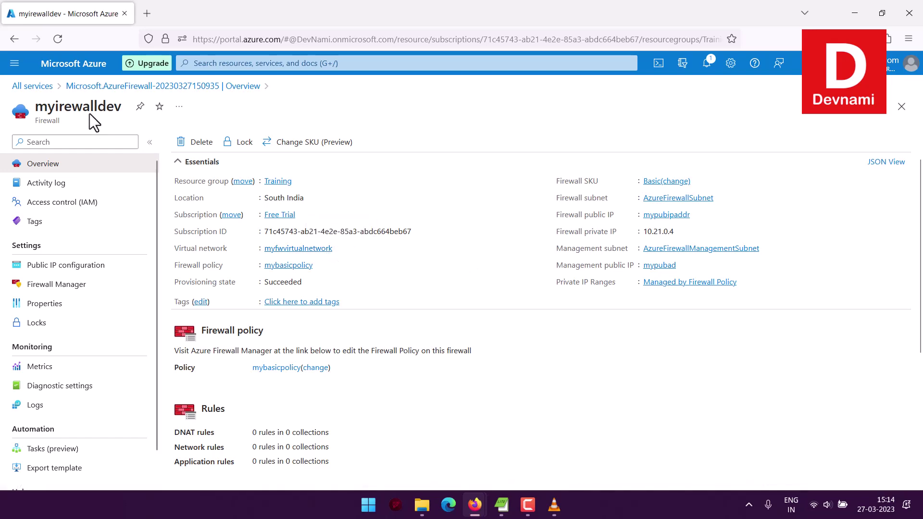
Go to the virtual networks among all services, open myfwvirtualnetwork and collapse the network list to view its overview
{"action": "left_click", "coordinate": [61, 67]}
{"action": "left_click", "coordinate": [15, 66]}
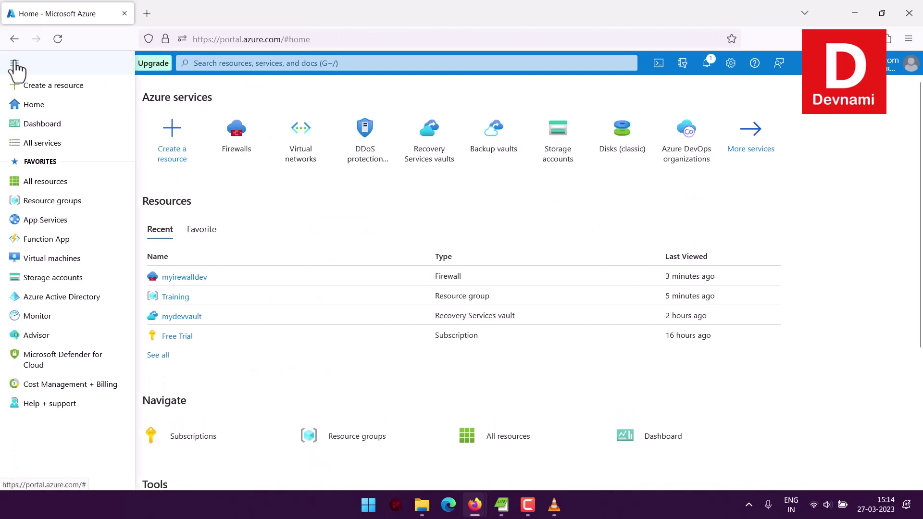
{"action": "left_click", "coordinate": [41, 142]}
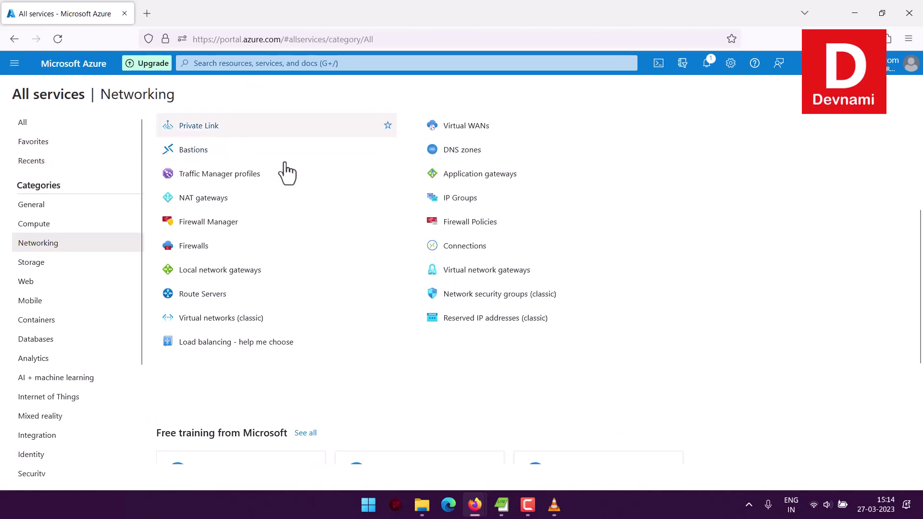
{"action": "left_click", "coordinate": [214, 150]}
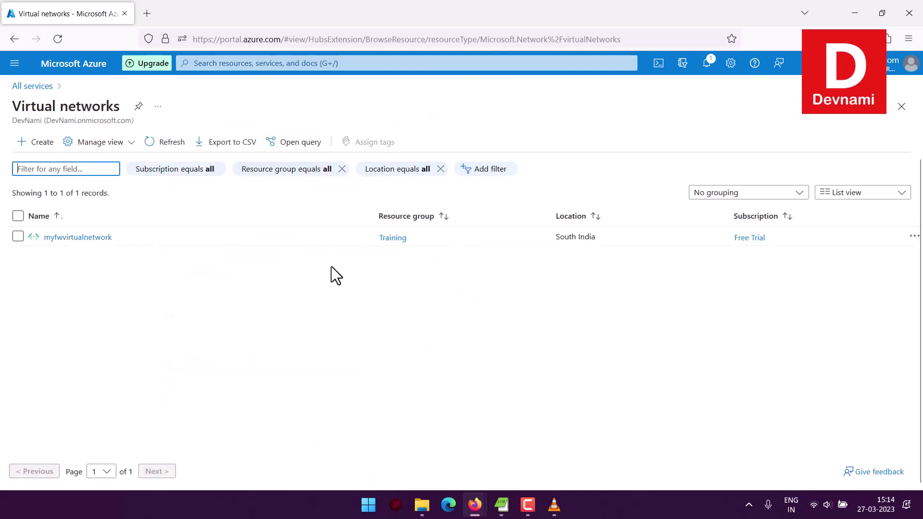
{"action": "left_click", "coordinate": [74, 238]}
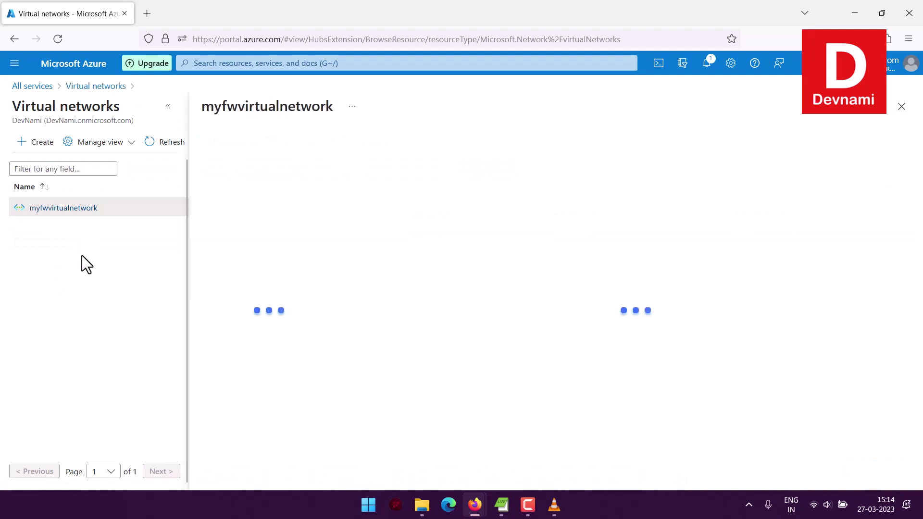
{"action": "left_click", "coordinate": [167, 107]}
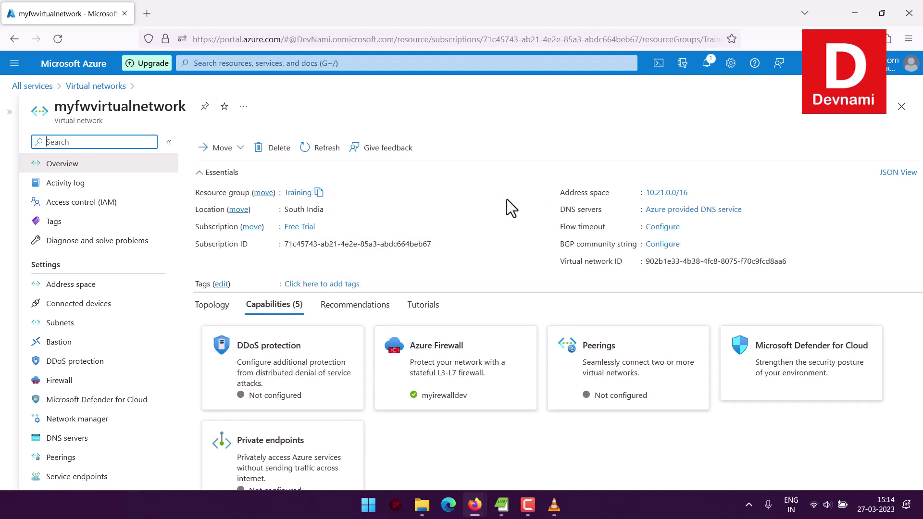
Open the firewall myirewalldev attached to myfwvirtualnetwork and review its overview details
{"action": "left_click", "coordinate": [441, 375]}
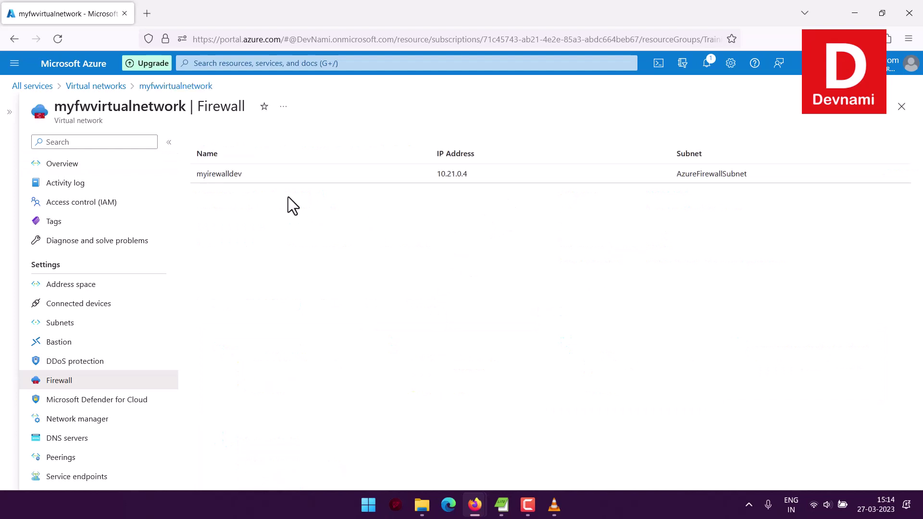
{"action": "left_click", "coordinate": [201, 175]}
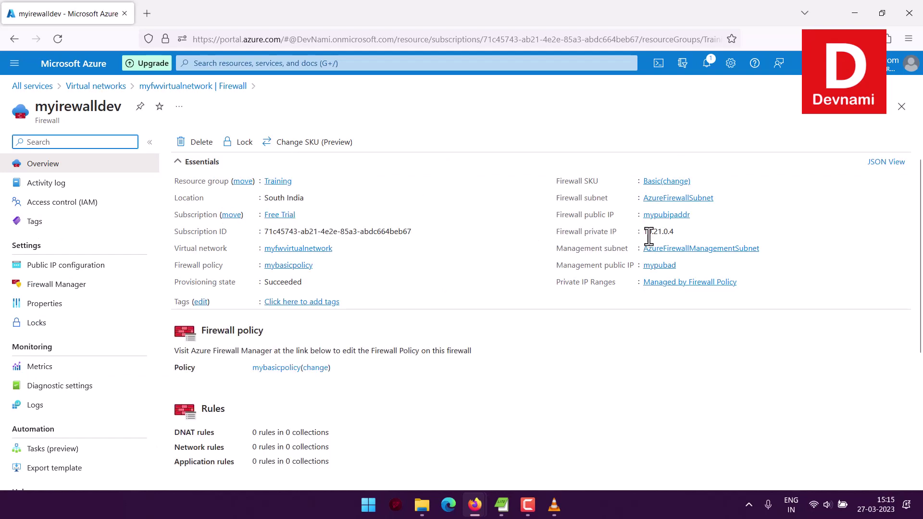
{"action": "mouse_move", "coordinate": [649, 236]}
{"action": "scroll", "coordinate": [470, 334], "scroll_direction": "down", "scroll_amount": 4}
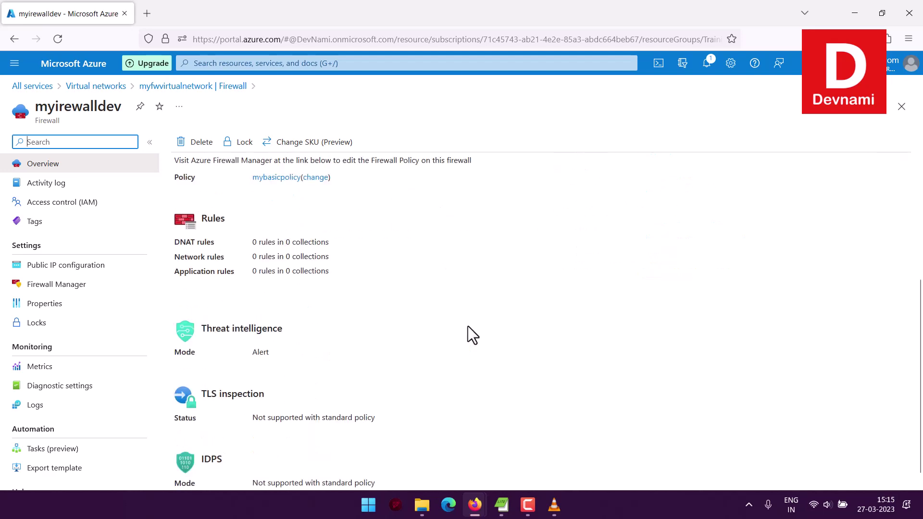
{"action": "scroll", "coordinate": [469, 325], "scroll_direction": "up", "scroll_amount": 4}
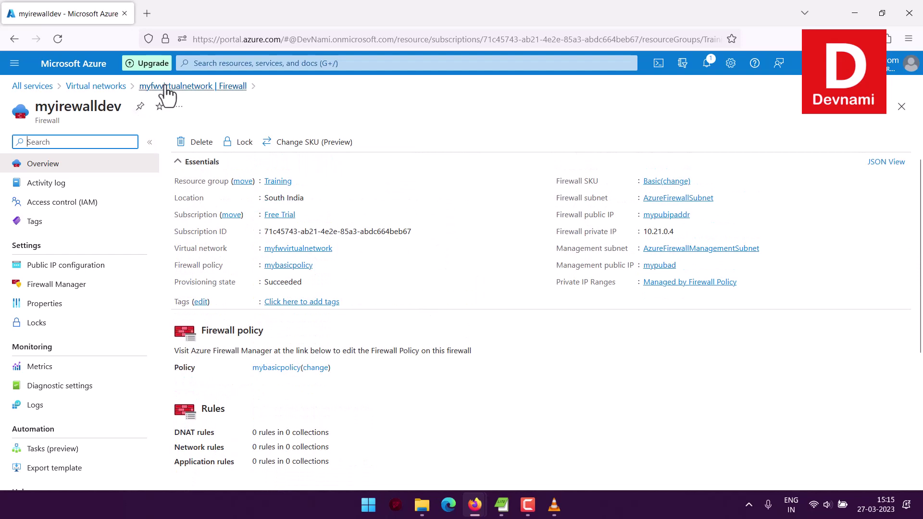
Return to the virtual networks list, reopen myfwvirtualnetwork and bring up its DDoS protection settings
{"action": "left_click", "coordinate": [192, 86]}
{"action": "left_click", "coordinate": [105, 88]}
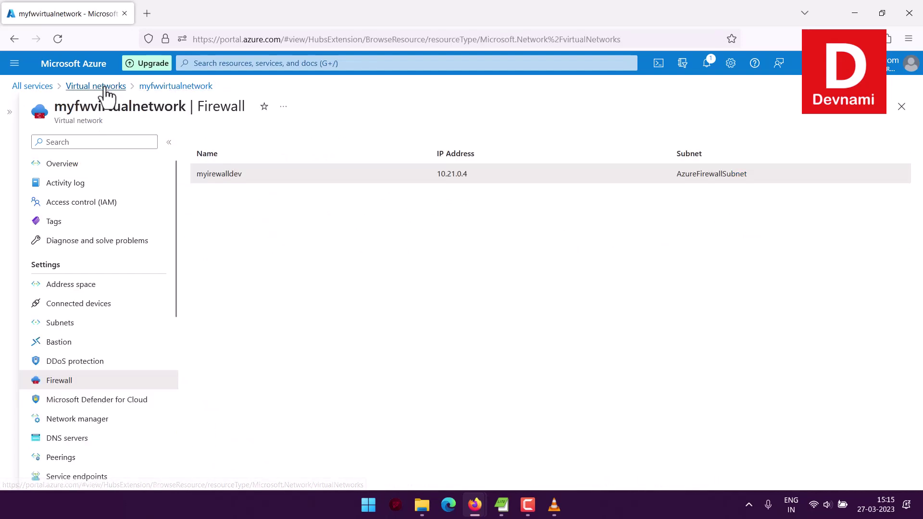
{"action": "left_click", "coordinate": [79, 237]}
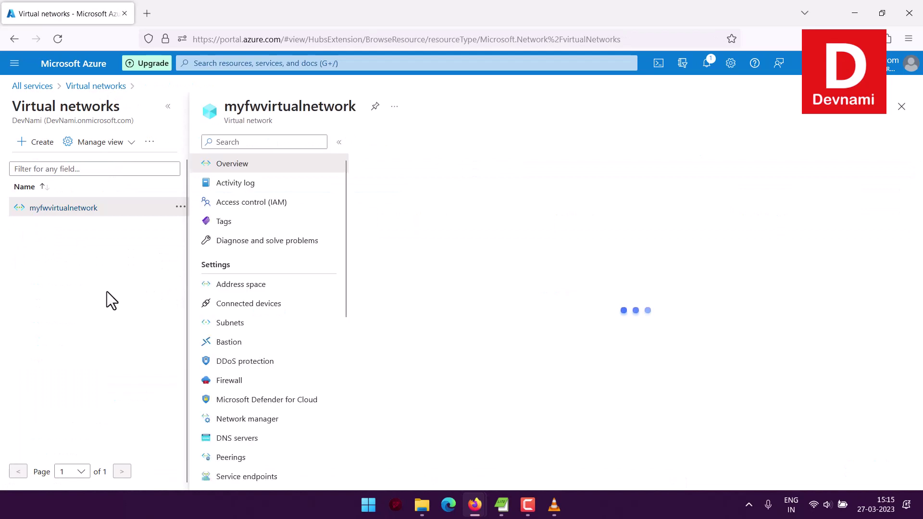
{"action": "left_click", "coordinate": [237, 364]}
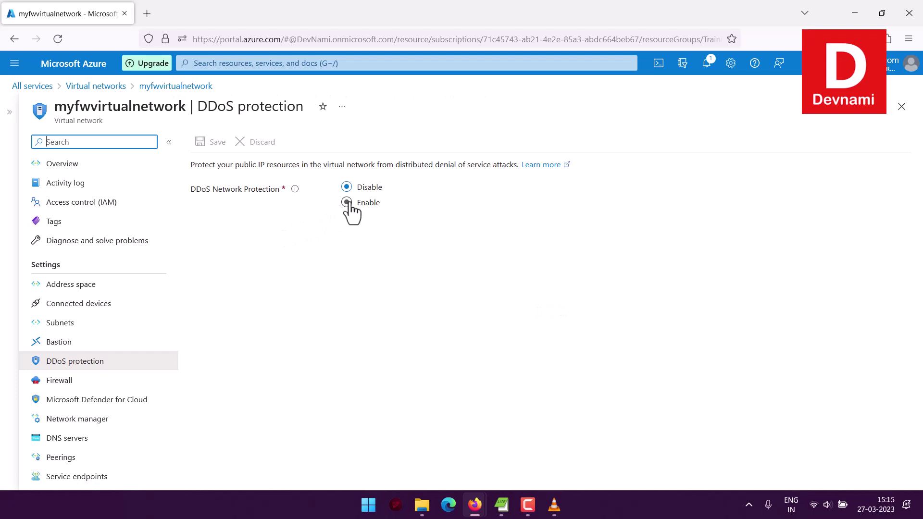
Examine the plan options for enabling DDoS Network Protection and the form for creating a protection plan, then return to the virtual networks without saving
{"action": "left_click", "coordinate": [348, 203]}
{"action": "left_click", "coordinate": [236, 266]}
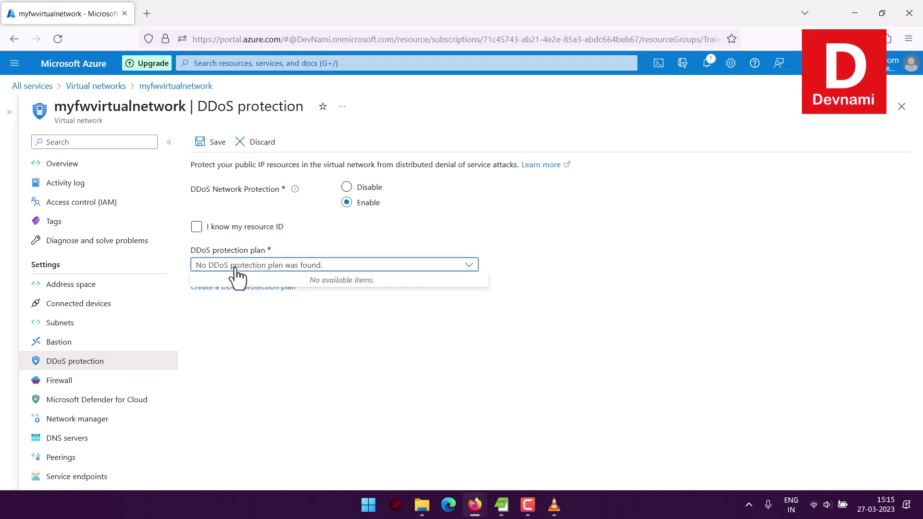
{"action": "left_click", "coordinate": [289, 266]}
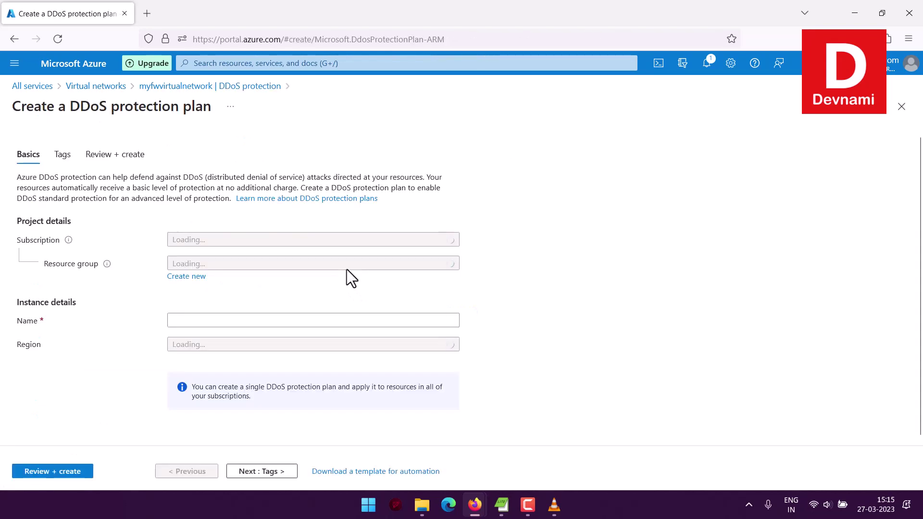
{"action": "left_click", "coordinate": [293, 321]}
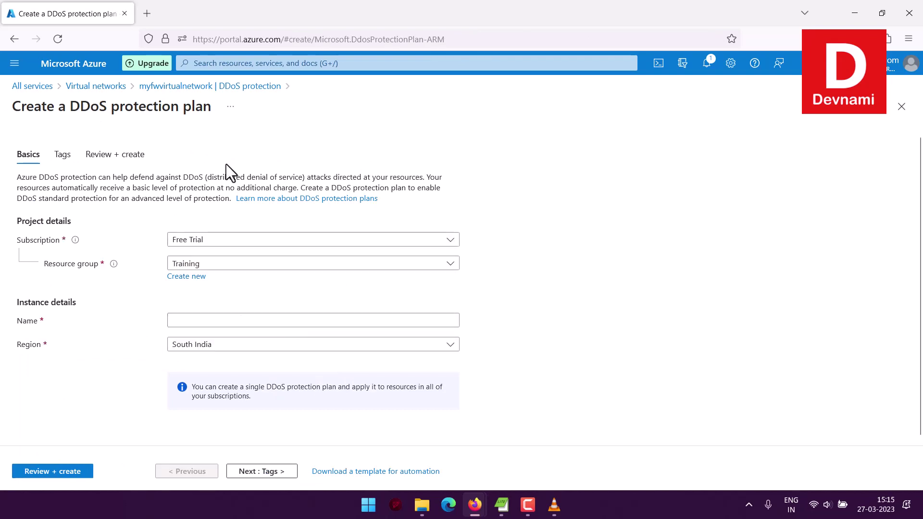
{"action": "left_click", "coordinate": [91, 87]}
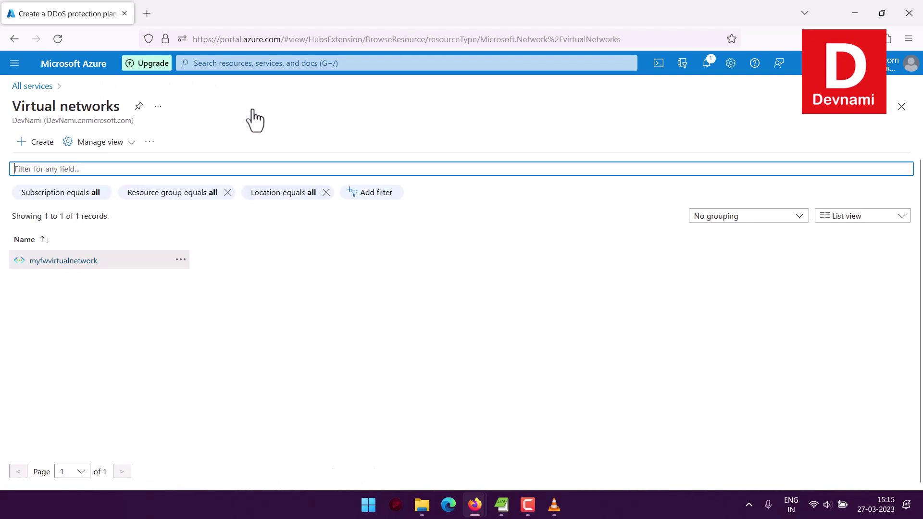